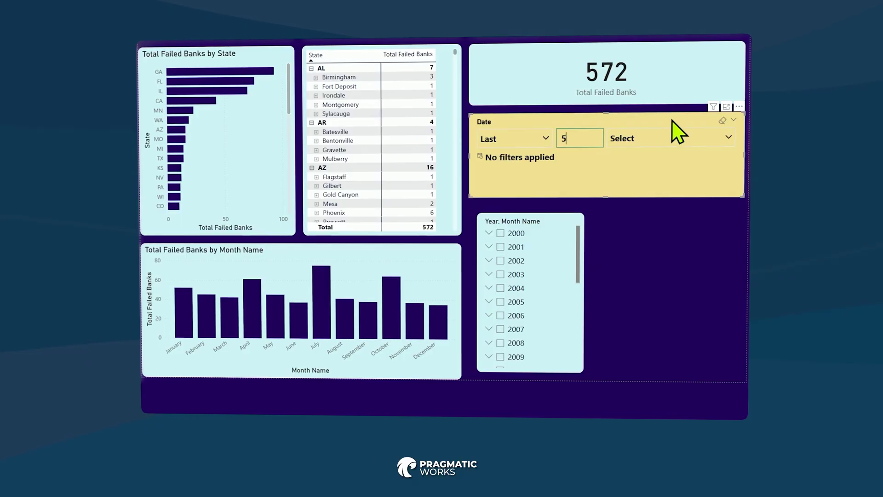
Commit 5 as the slicer's period count, then add a Bookmark navigator to the report.
{"action": "left_click", "coordinate": [699, 156]}
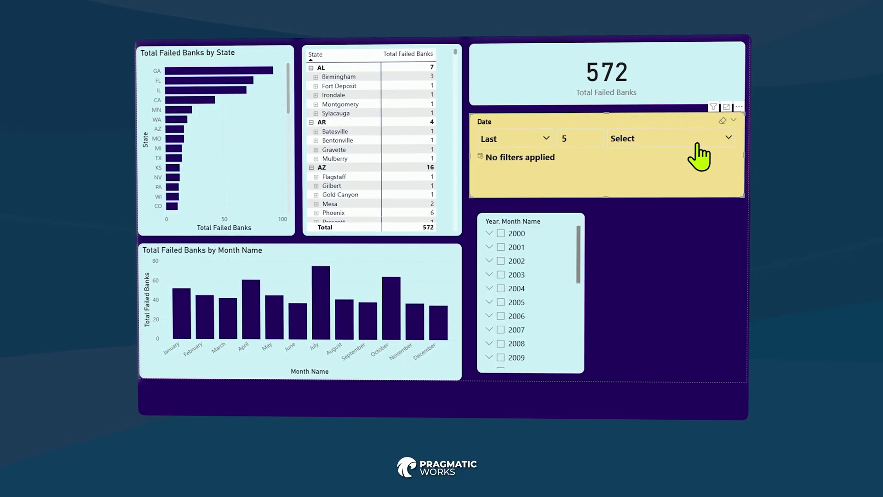
{"action": "left_click", "coordinate": [713, 140]}
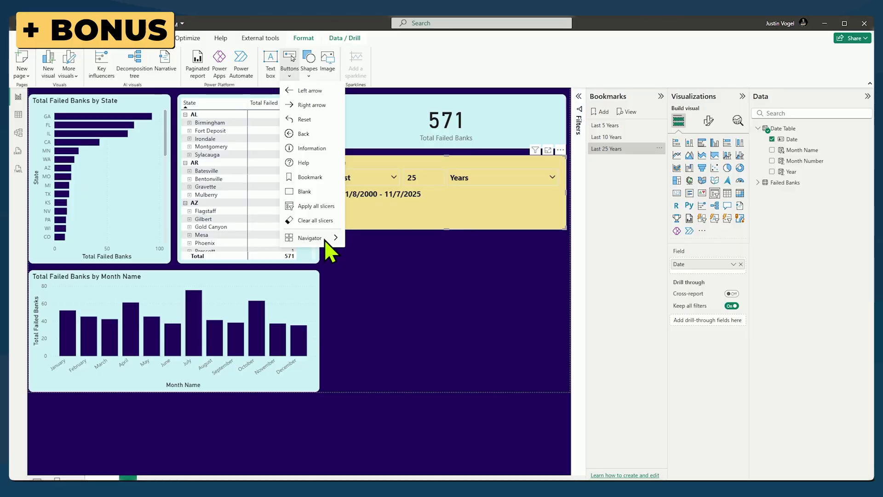
{"action": "mouse_move", "coordinate": [325, 240]}
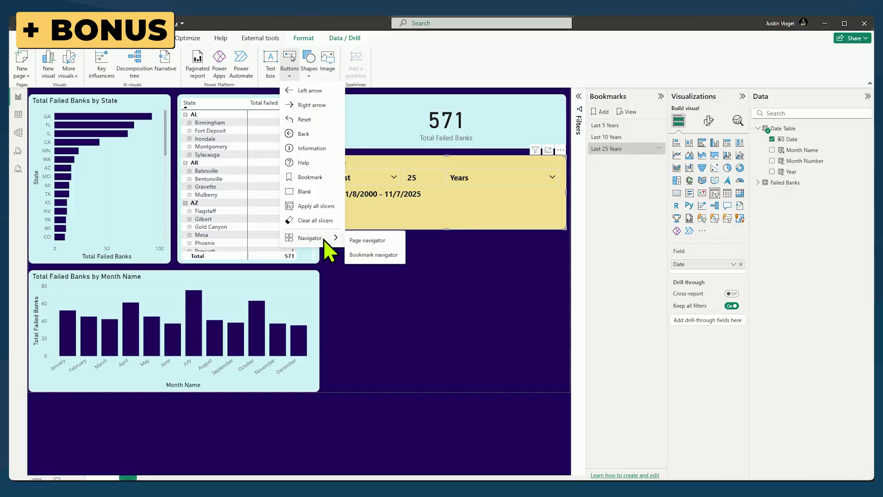
{"action": "left_click", "coordinate": [356, 255]}
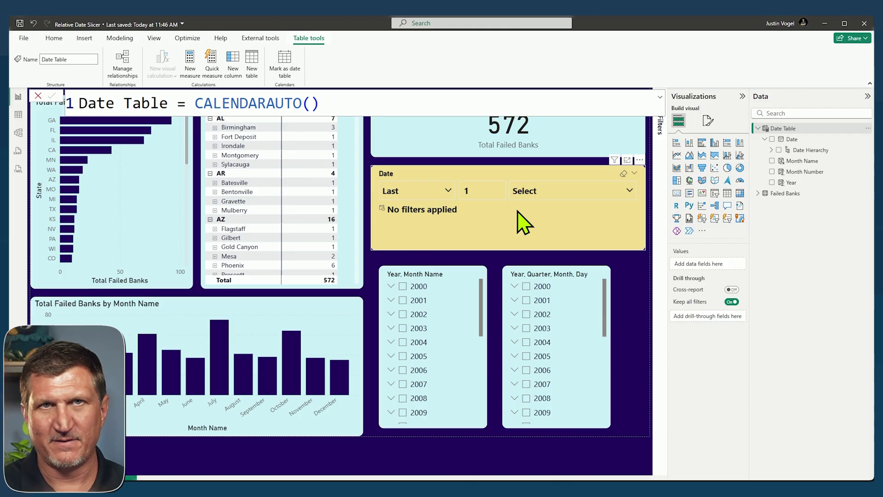
Finish the Date Table = CALENDARAUTO() formula and return to the report.
{"action": "left_click", "coordinate": [626, 361]}
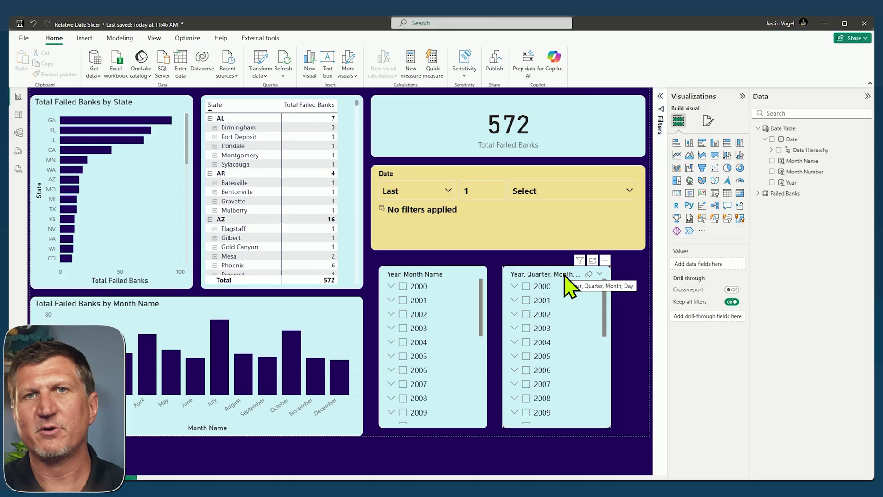
{"action": "left_click", "coordinate": [569, 288]}
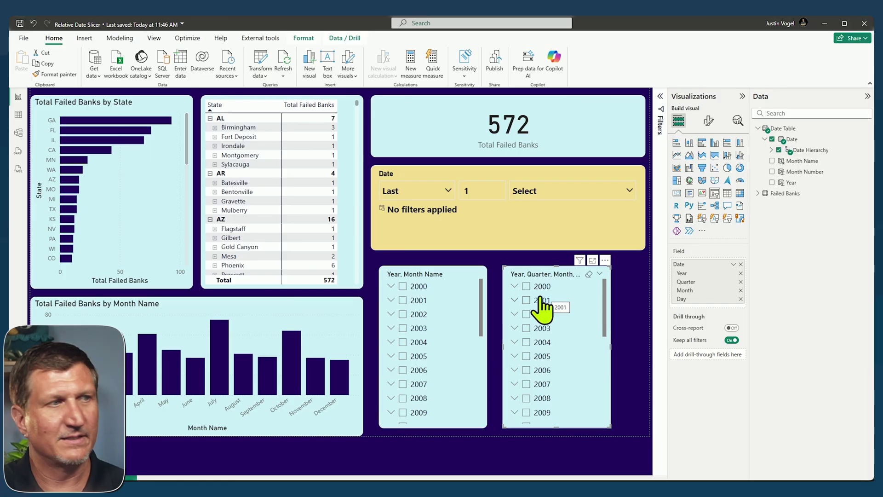
{"action": "left_click", "coordinate": [515, 314]}
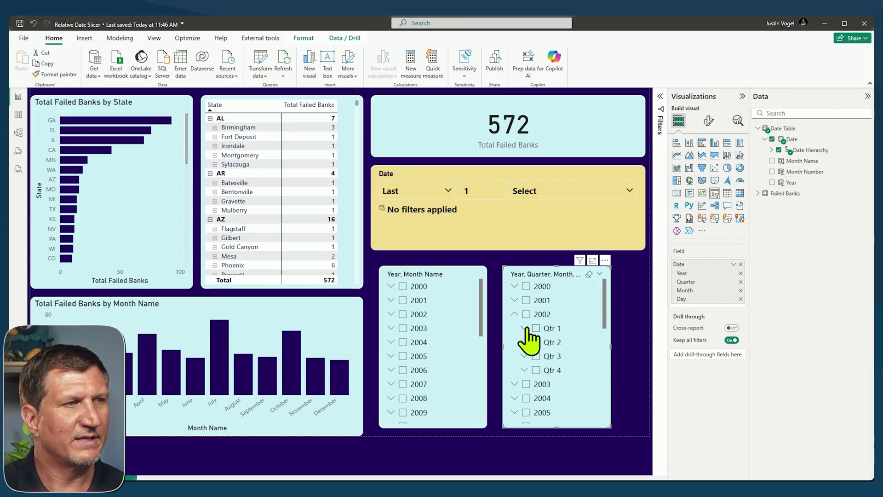
{"action": "left_click", "coordinate": [525, 328]}
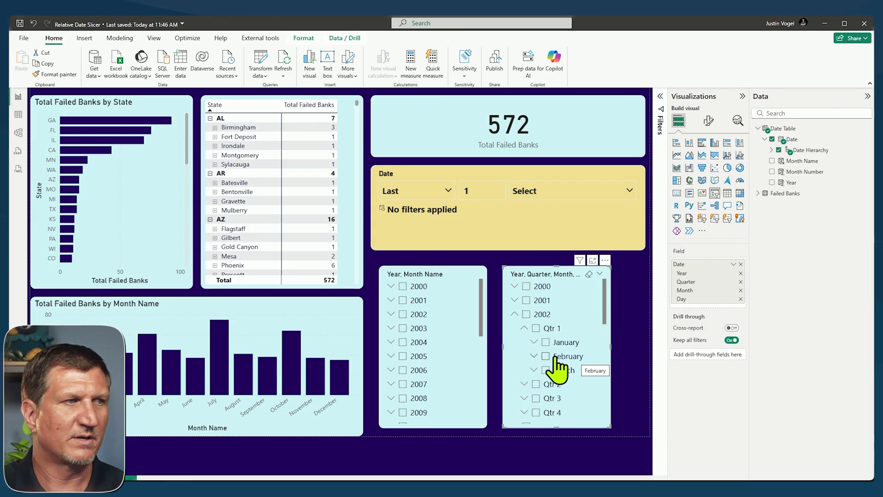
{"action": "left_click", "coordinate": [535, 328]}
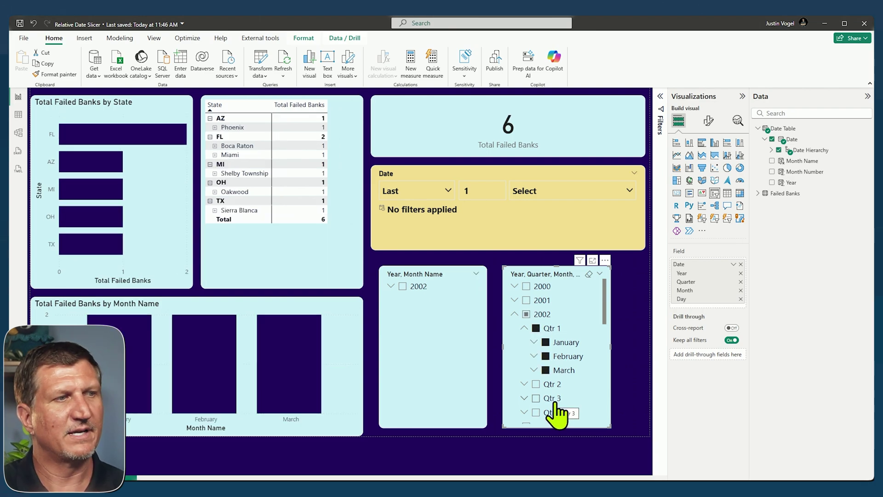
{"action": "left_click", "coordinate": [535, 384]}
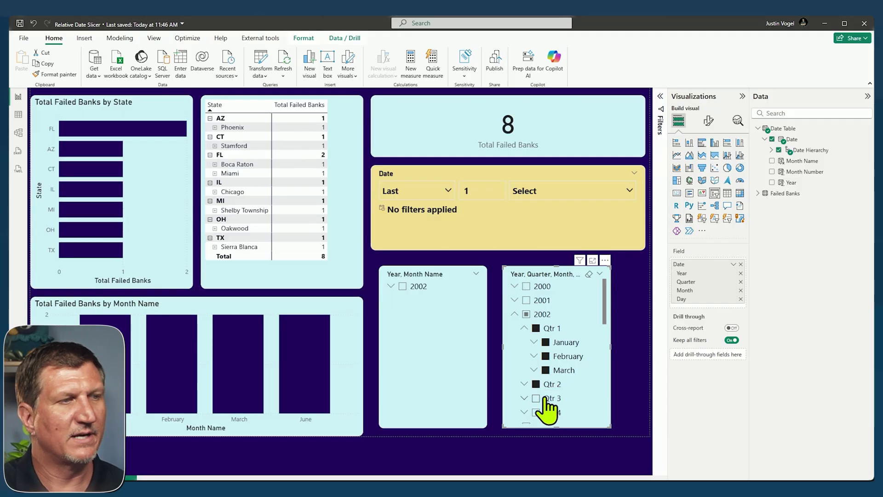
{"action": "left_click", "coordinate": [526, 315]}
{"action": "left_click", "coordinate": [526, 315]}
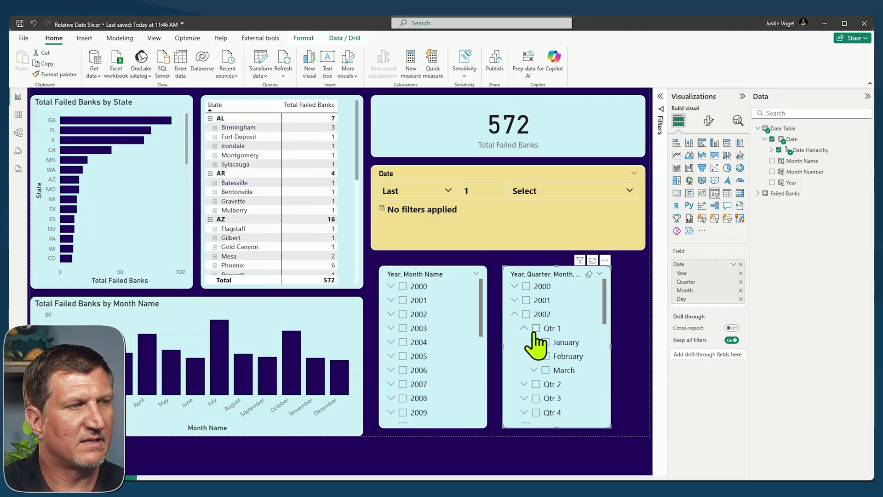
{"action": "left_click", "coordinate": [514, 314]}
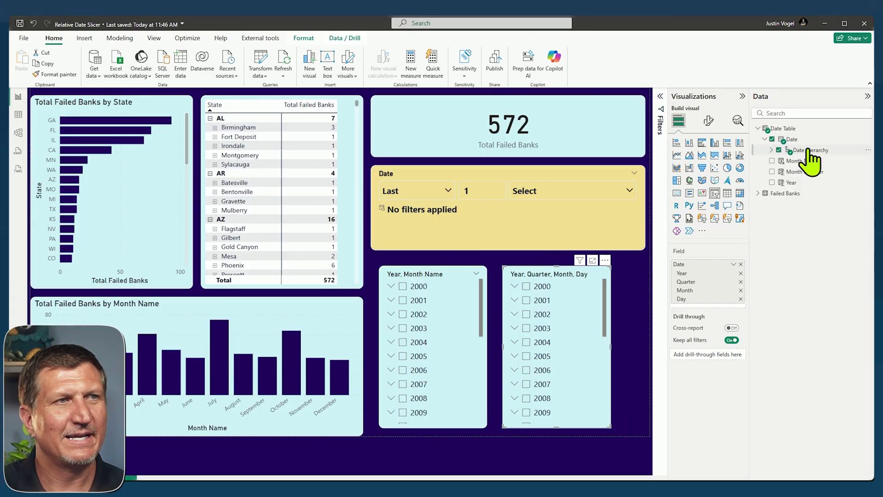
Mark Date Table as a date table using its Date column and save the setting.
{"action": "right_click", "coordinate": [789, 130]}
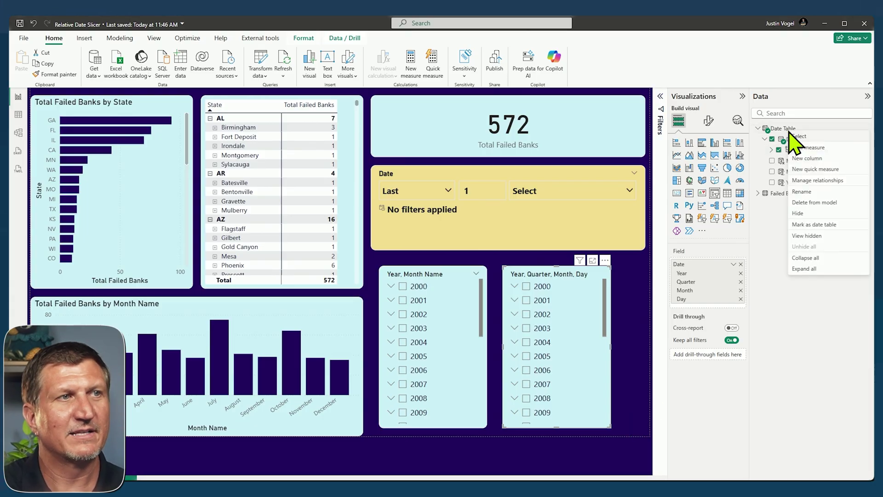
{"action": "left_click", "coordinate": [818, 225]}
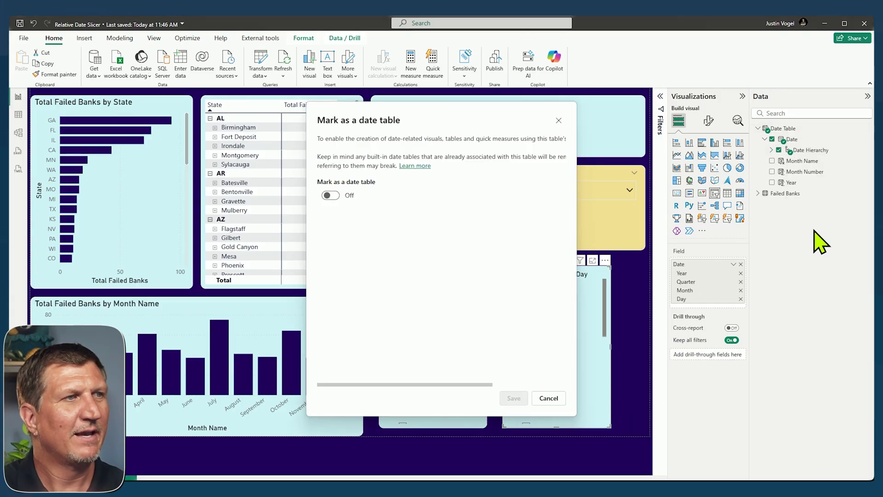
{"action": "left_click", "coordinate": [331, 195]}
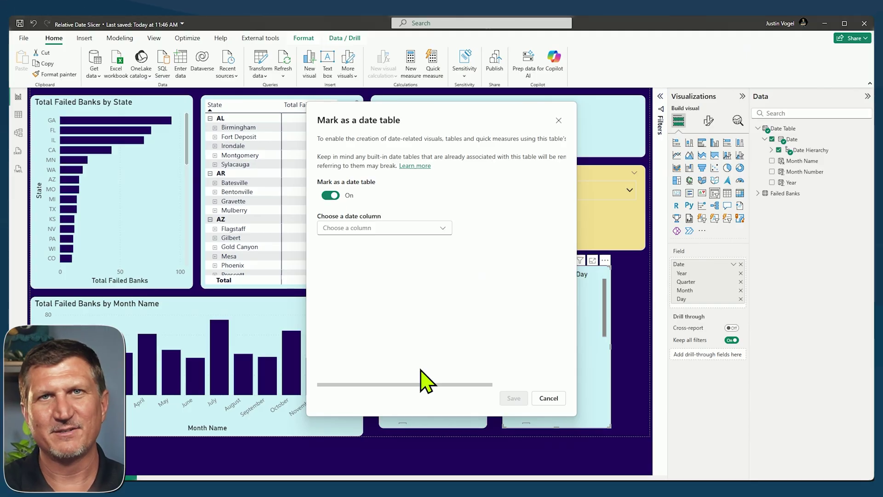
{"action": "left_click", "coordinate": [389, 228]}
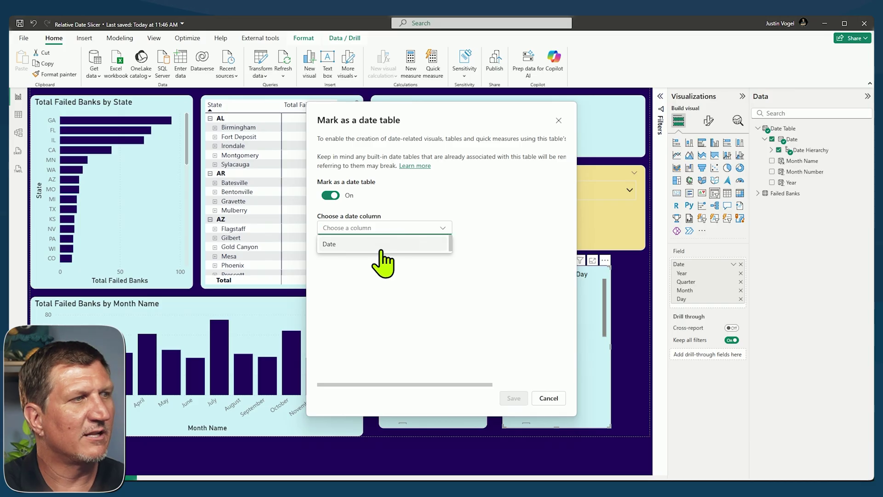
{"action": "left_click", "coordinate": [382, 245]}
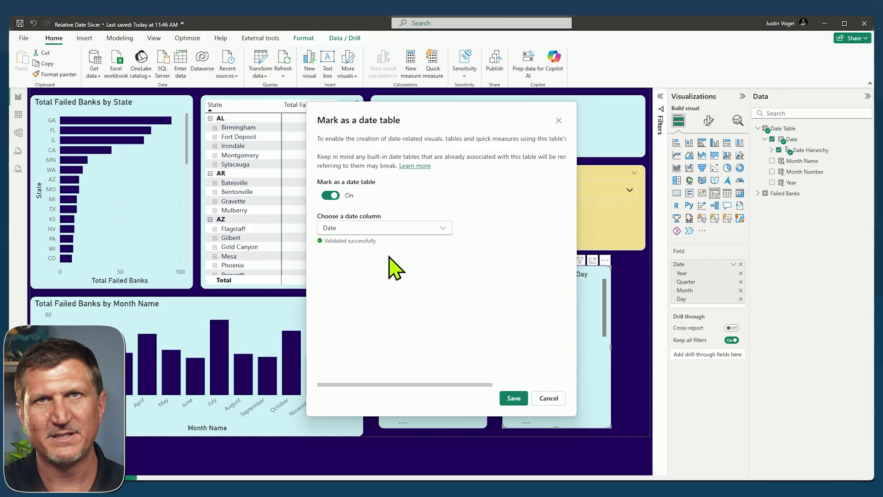
{"action": "left_click", "coordinate": [514, 398]}
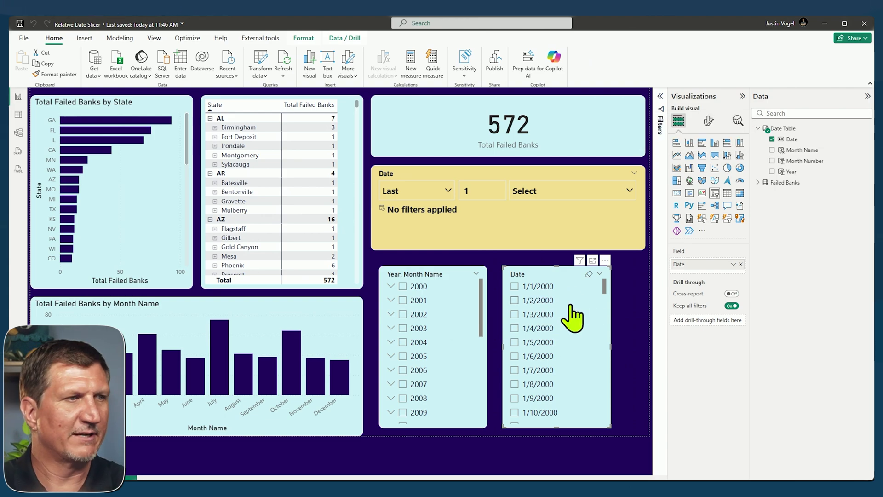
Delete the individual-date slicer and rebuild the other slicer with Year, then Month Name.
{"action": "key", "text": "Delete"}
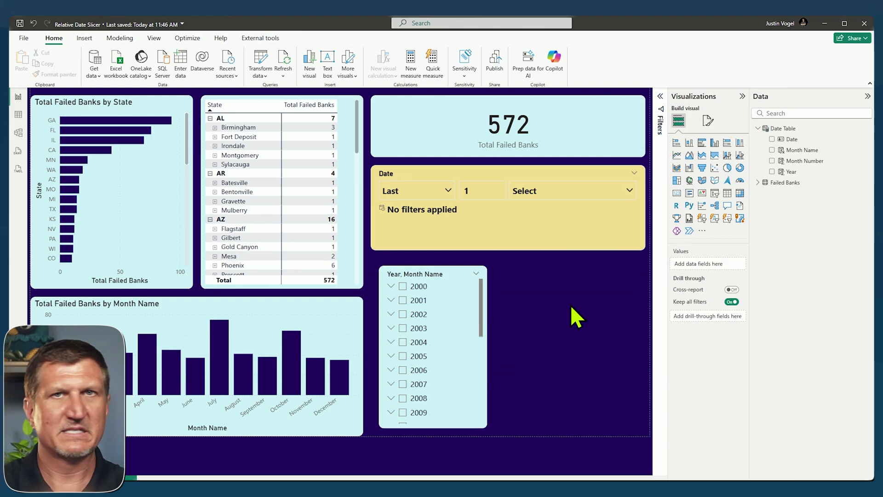
{"action": "left_click", "coordinate": [428, 286]}
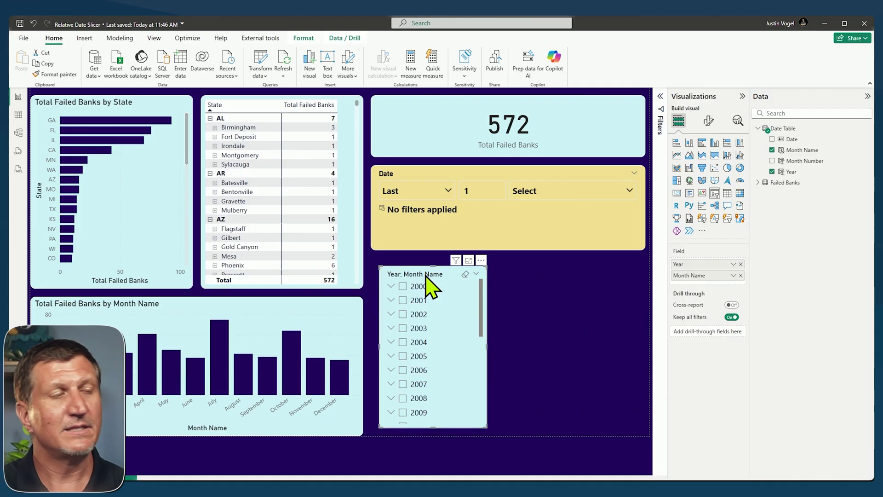
{"action": "left_click", "coordinate": [741, 264]}
{"action": "left_click", "coordinate": [741, 264]}
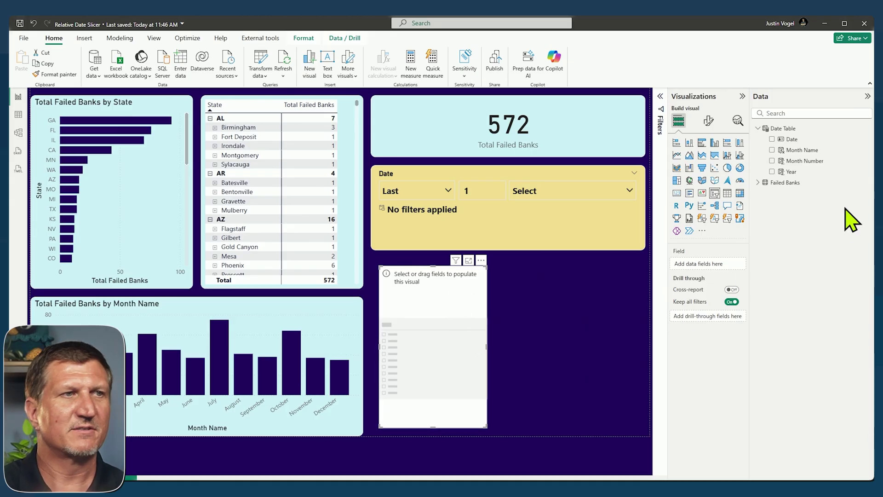
{"action": "left_click_drag", "start_coordinate": [787, 172], "coordinate": [710, 267]}
{"action": "left_click_drag", "start_coordinate": [803, 151], "coordinate": [719, 283]}
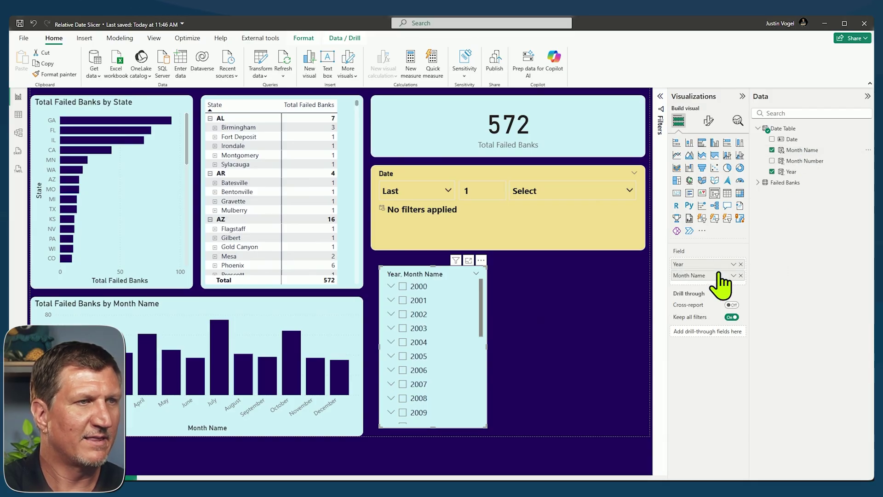
Test the slicer by expanding 2000, filtering to 2002 and 2003, then clearing the filter.
{"action": "left_click", "coordinate": [391, 286]}
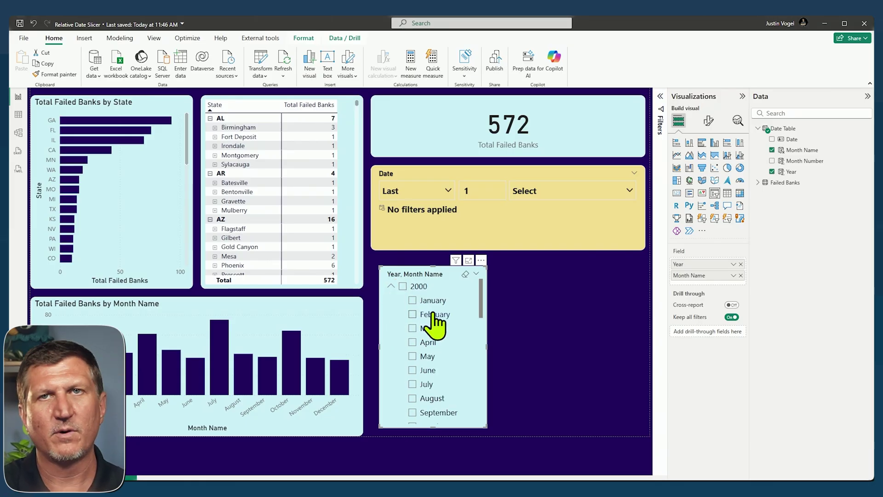
{"action": "left_click", "coordinate": [391, 286]}
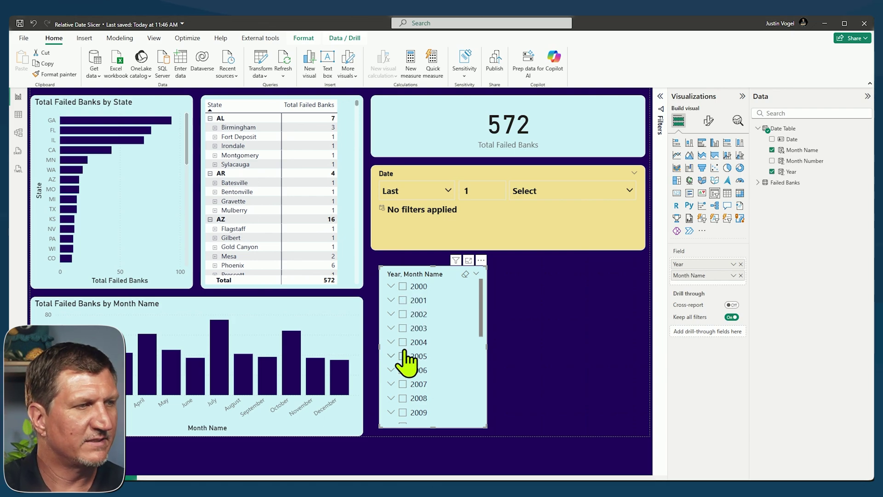
{"action": "left_click", "coordinate": [403, 314]}
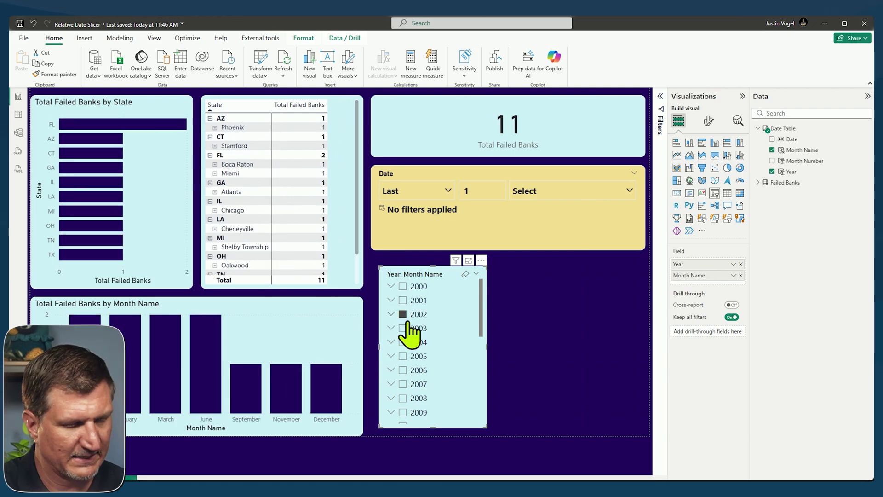
{"action": "left_click", "coordinate": [403, 328]}
{"action": "double_click", "coordinate": [403, 343]}
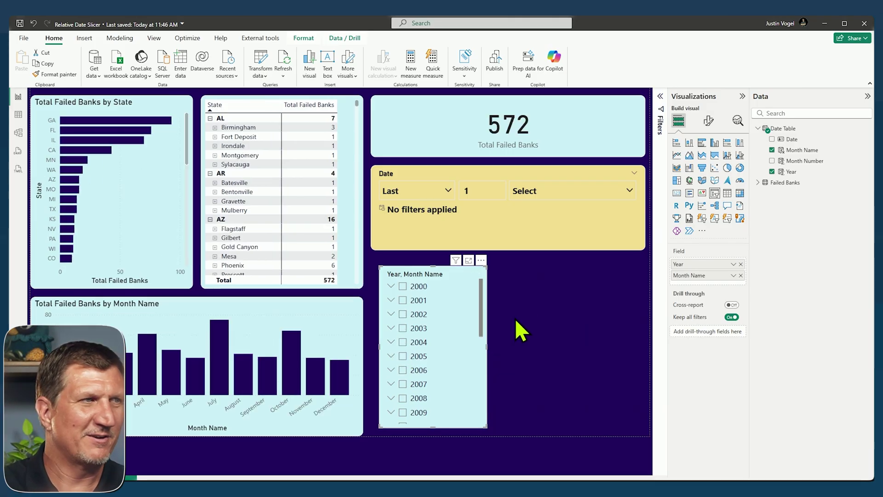
Replace the relative Date slicer's field with Date Table's Date field.
{"action": "left_click", "coordinate": [548, 238]}
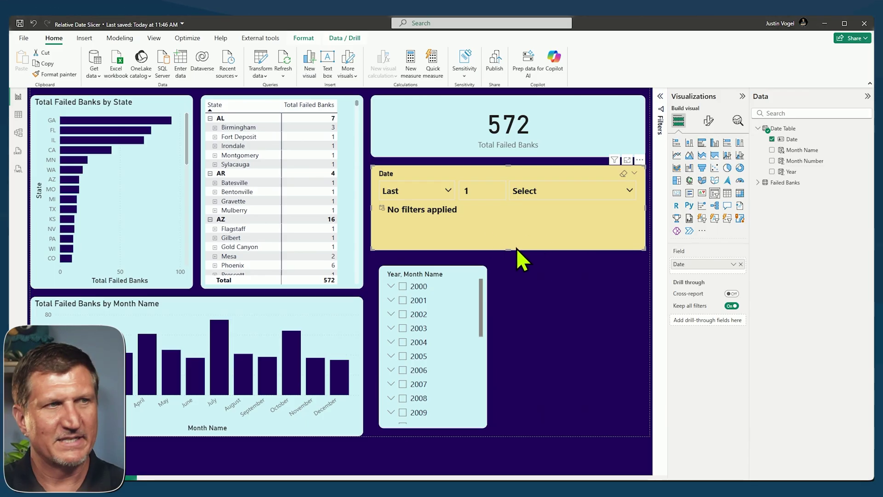
{"action": "left_click", "coordinate": [742, 265]}
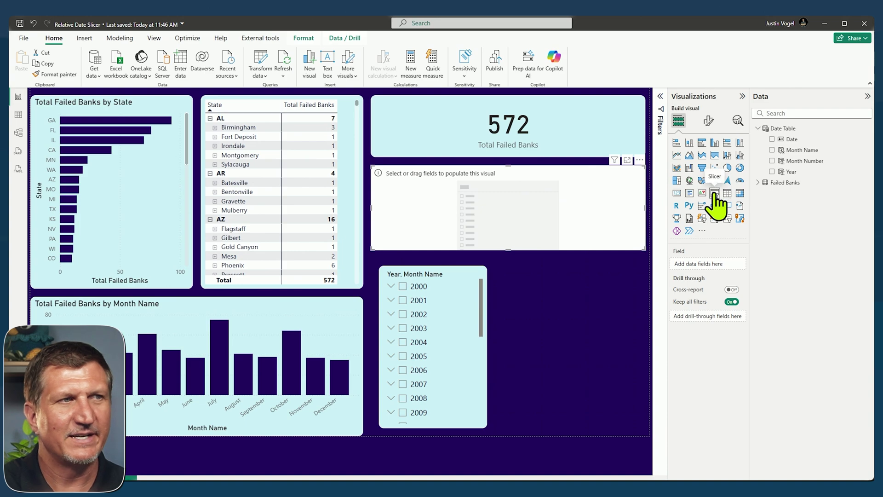
{"action": "left_click_drag", "start_coordinate": [791, 142], "coordinate": [708, 271]}
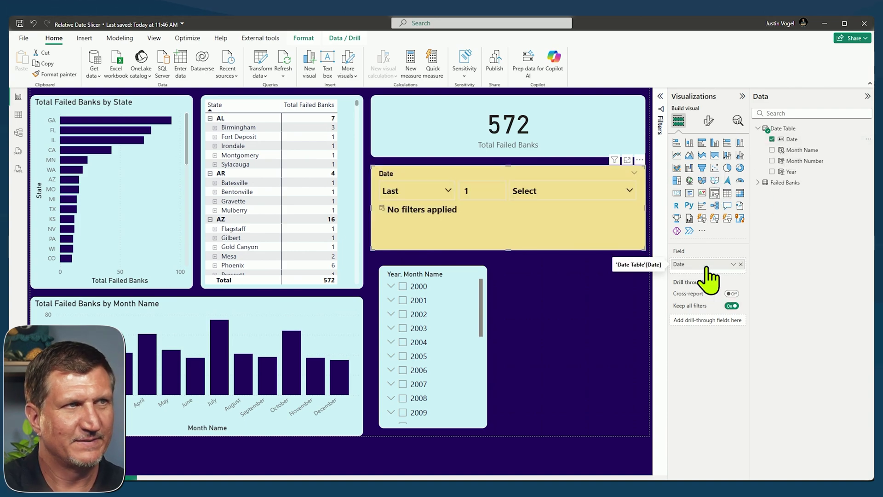
Switch the Date slicer style to Between, back to Relative Date, and open the Last choices.
{"action": "left_click", "coordinate": [709, 122]}
{"action": "left_click", "coordinate": [675, 184]}
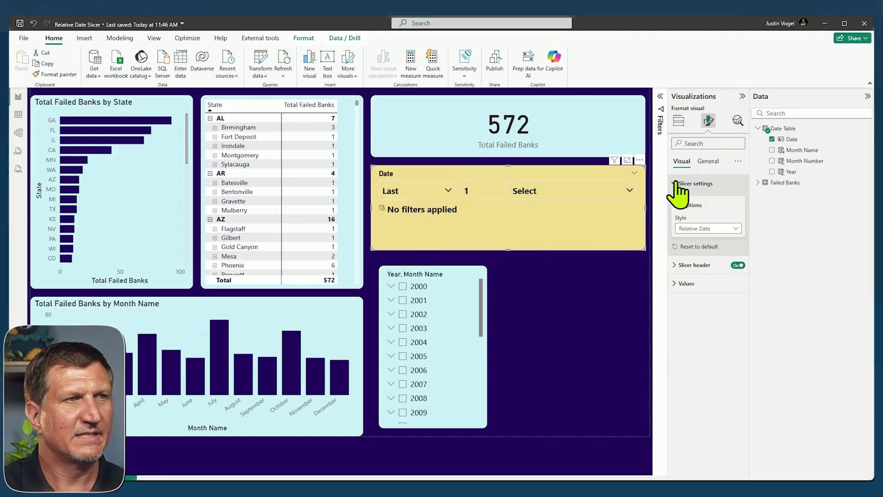
{"action": "left_click", "coordinate": [734, 229]}
{"action": "left_click", "coordinate": [703, 271]}
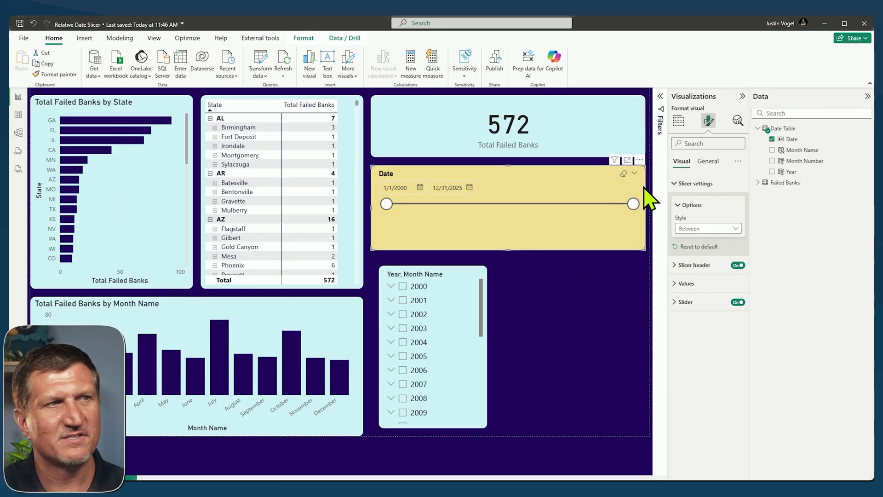
{"action": "left_click", "coordinate": [724, 229]}
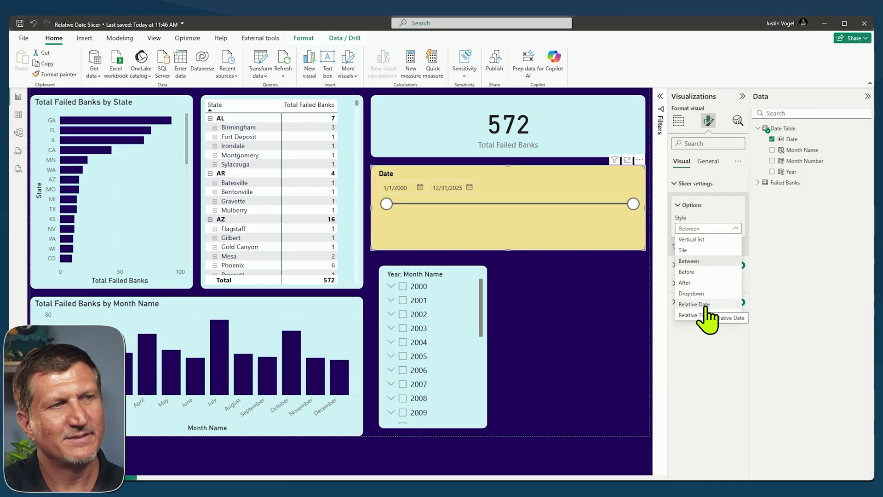
{"action": "left_click", "coordinate": [705, 305]}
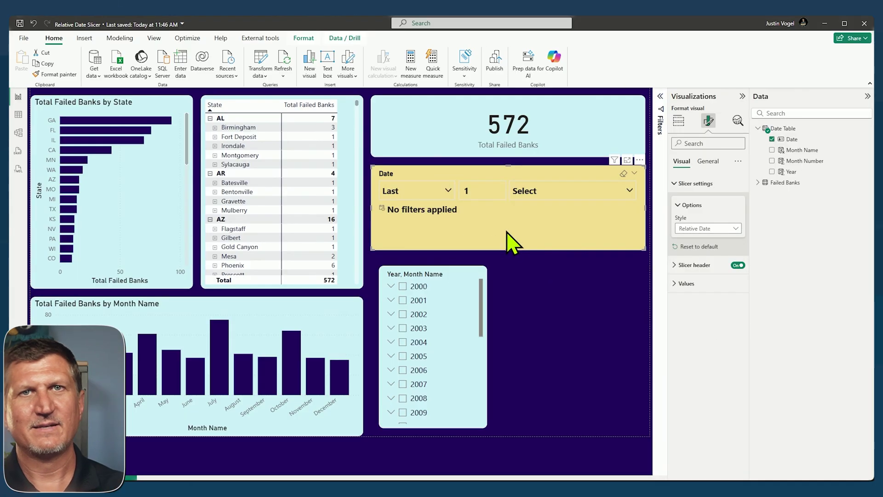
{"action": "left_click", "coordinate": [448, 192]}
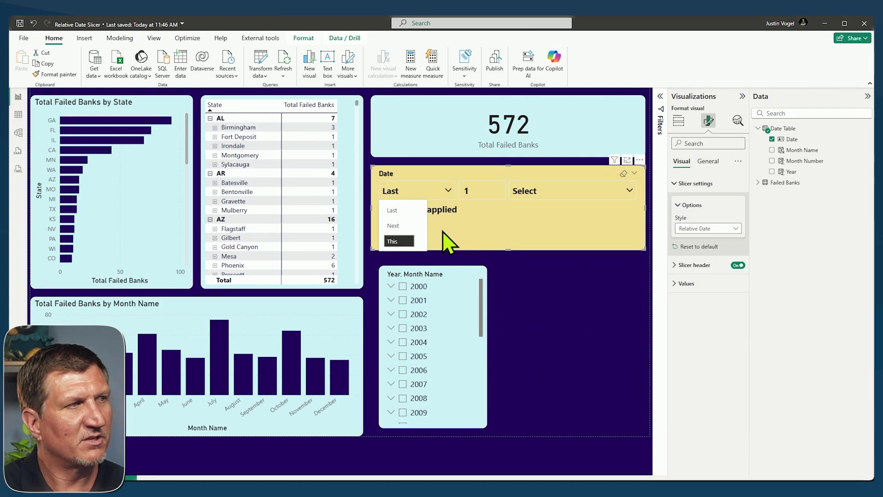
Set the Date slicer to Last 5 Years and toggle the include-today option in Values.
{"action": "left_click", "coordinate": [394, 210]}
{"action": "left_click", "coordinate": [481, 191]}
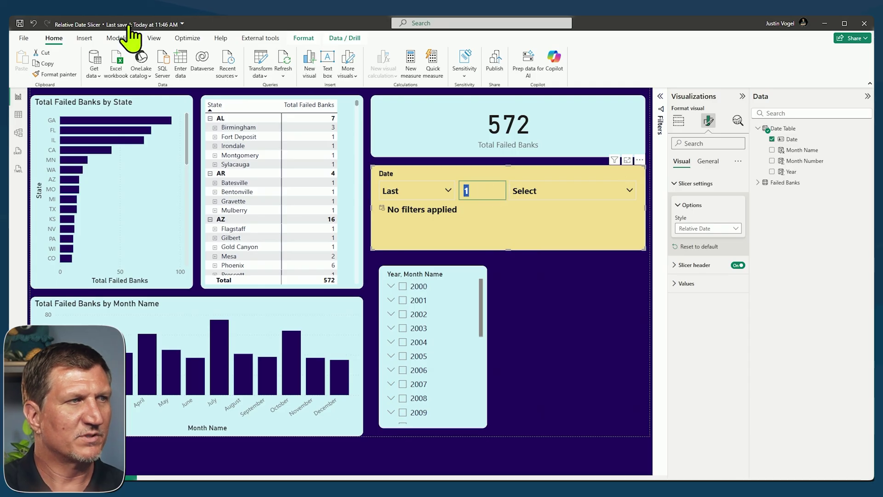
{"action": "type", "text": "5"}
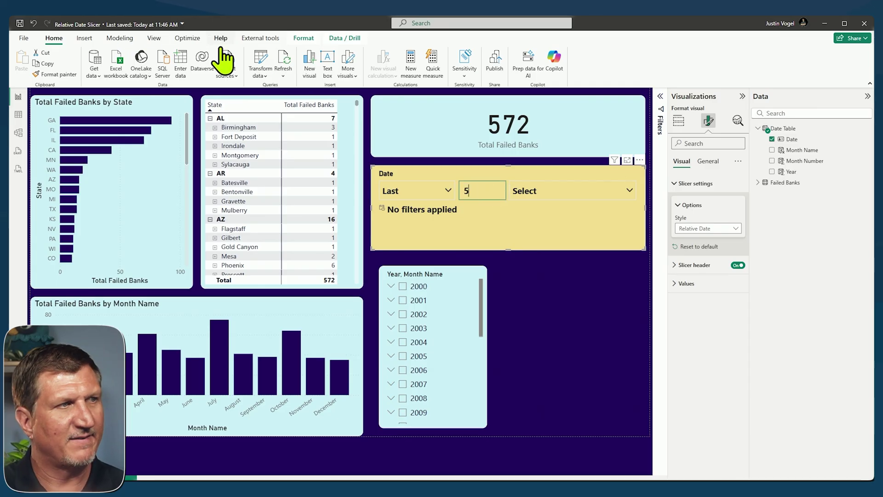
{"action": "left_click", "coordinate": [600, 210]}
{"action": "left_click", "coordinate": [615, 194]}
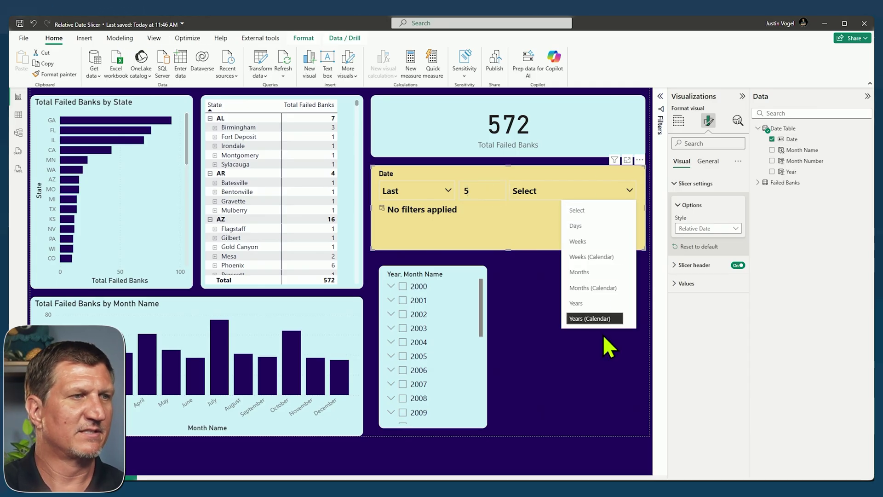
{"action": "left_click", "coordinate": [583, 304]}
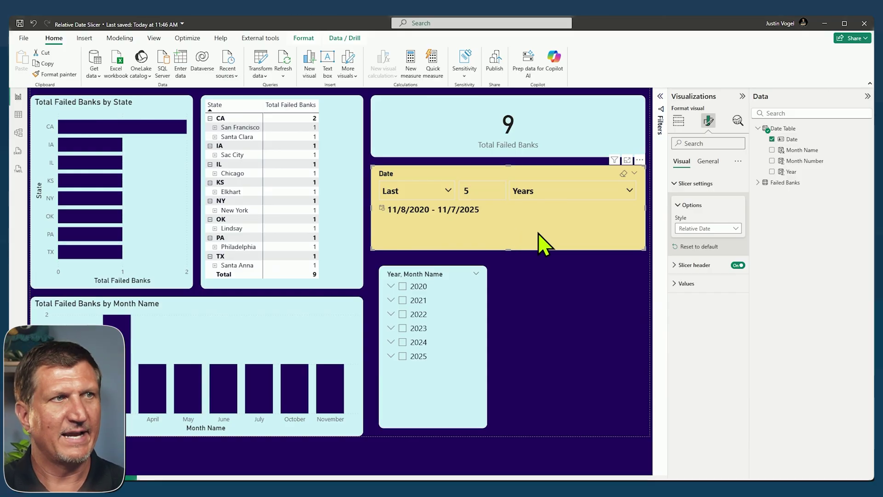
{"action": "left_click", "coordinate": [681, 283]}
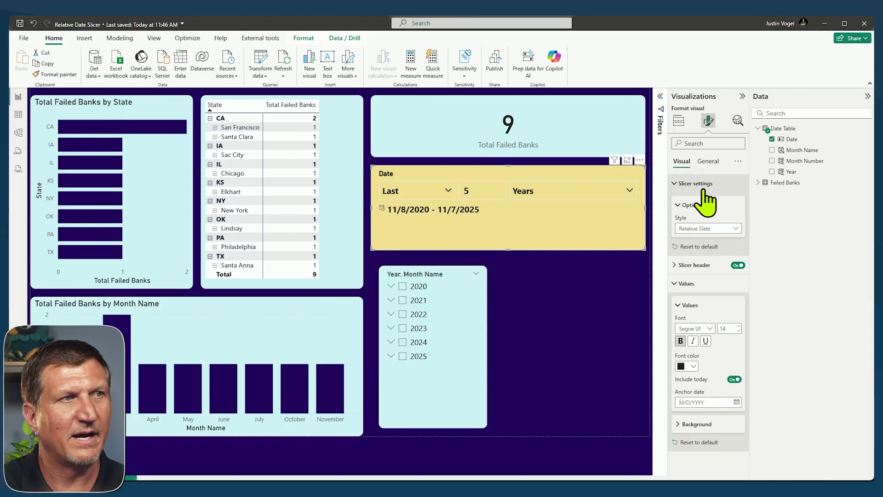
{"action": "left_click", "coordinate": [736, 380]}
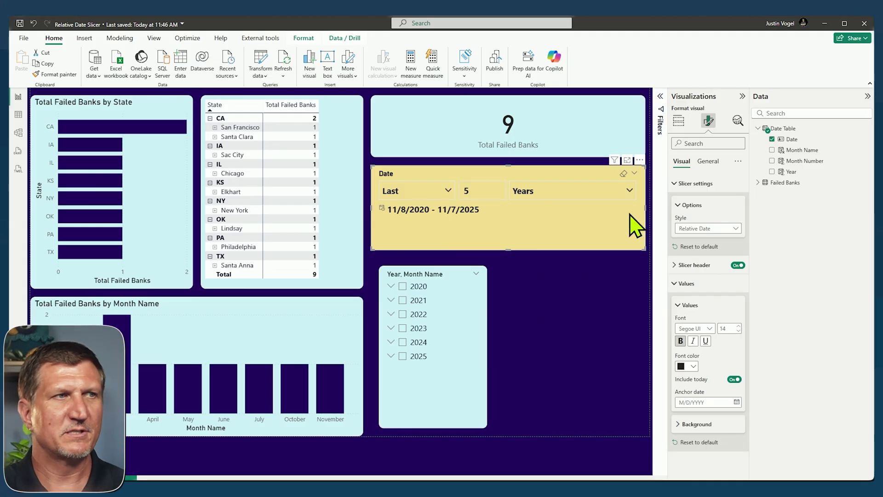
{"action": "left_click", "coordinate": [628, 190]}
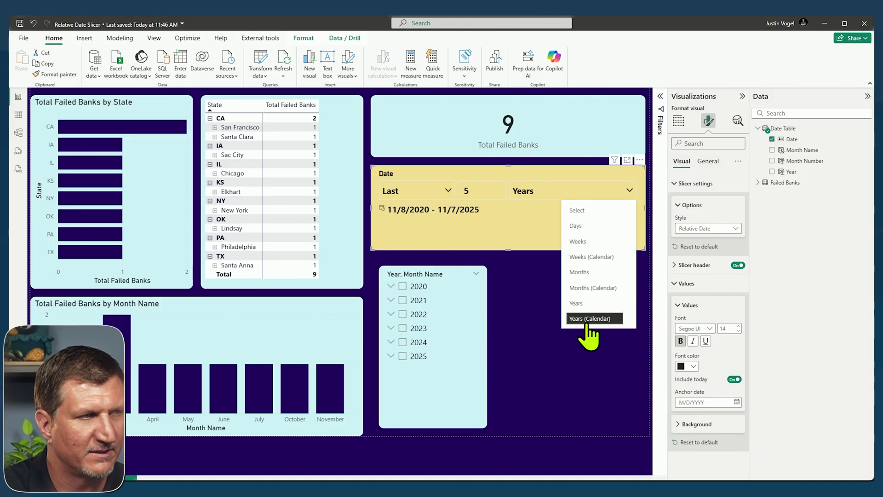
{"action": "left_click", "coordinate": [591, 317]}
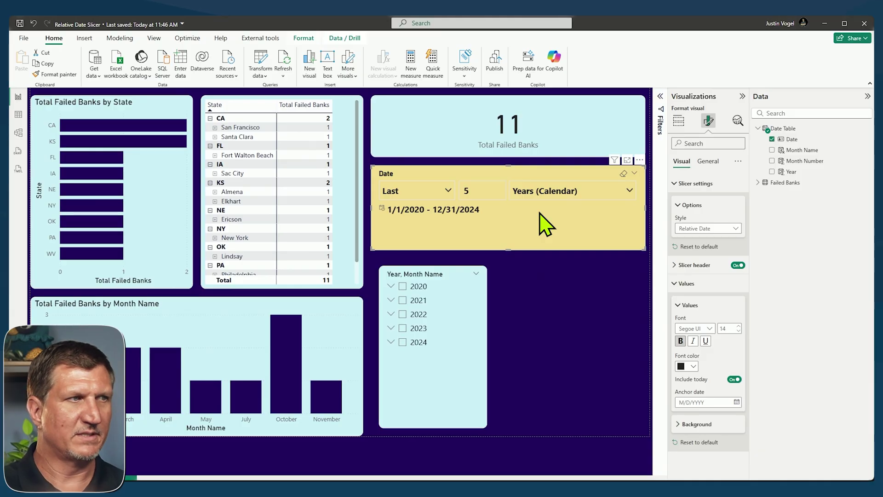
{"action": "left_click", "coordinate": [628, 190]}
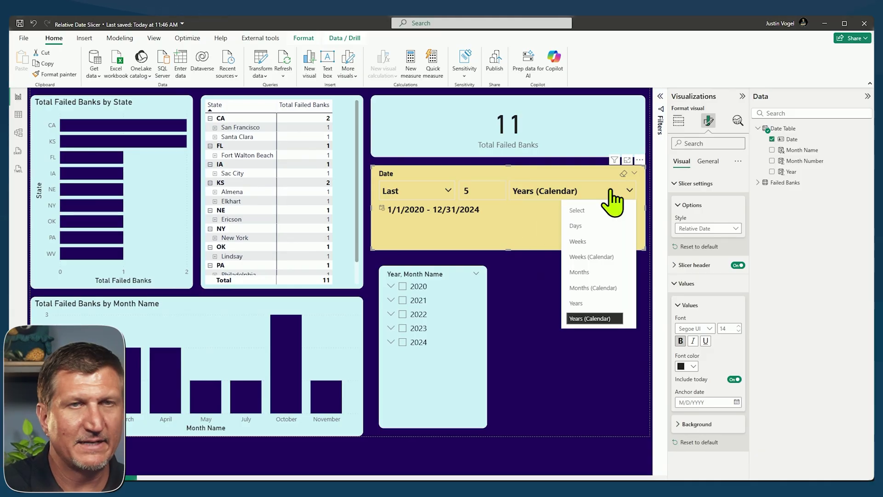
{"action": "left_click", "coordinate": [583, 305]}
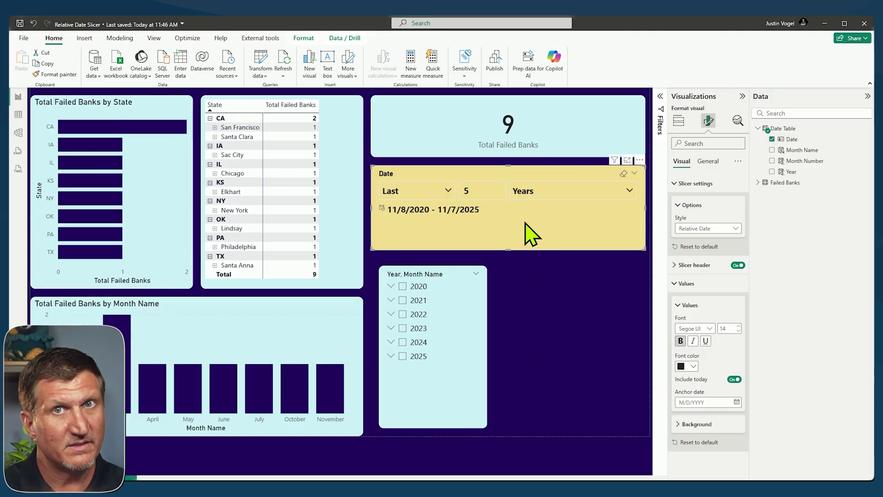
{"action": "left_click", "coordinate": [630, 191]}
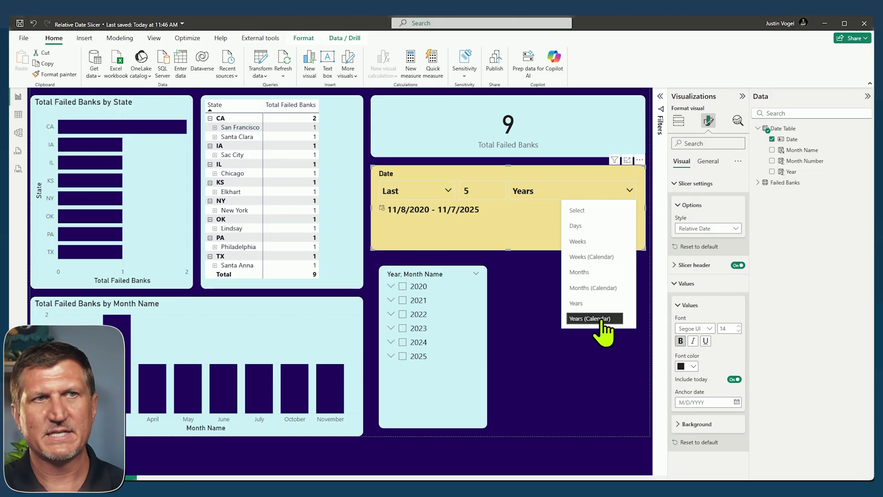
{"action": "left_click", "coordinate": [503, 221]}
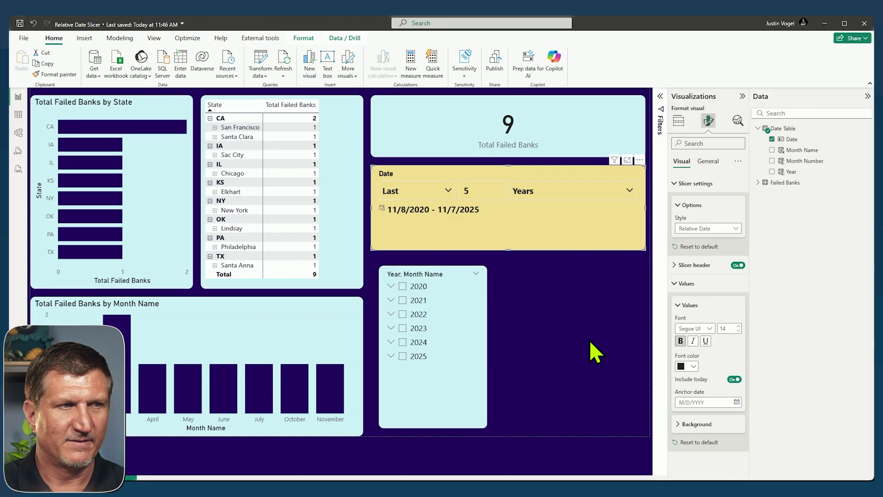
{"action": "left_click", "coordinate": [737, 402]}
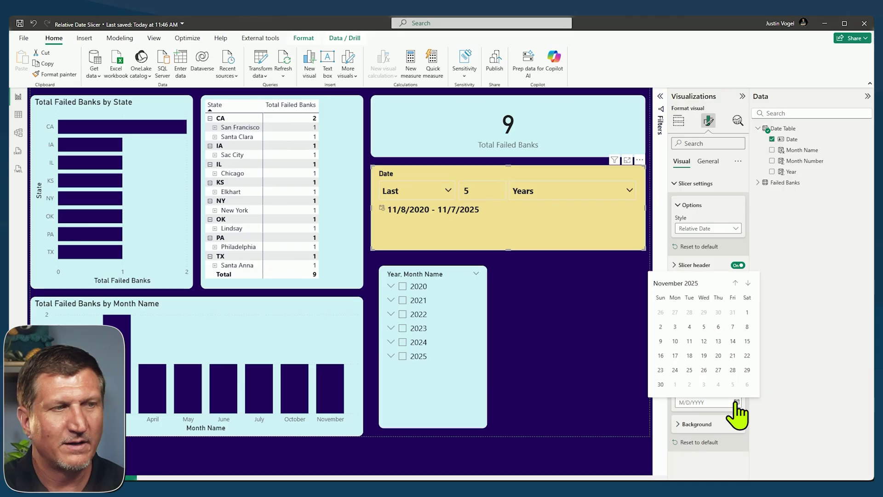
{"action": "left_click", "coordinate": [735, 283]}
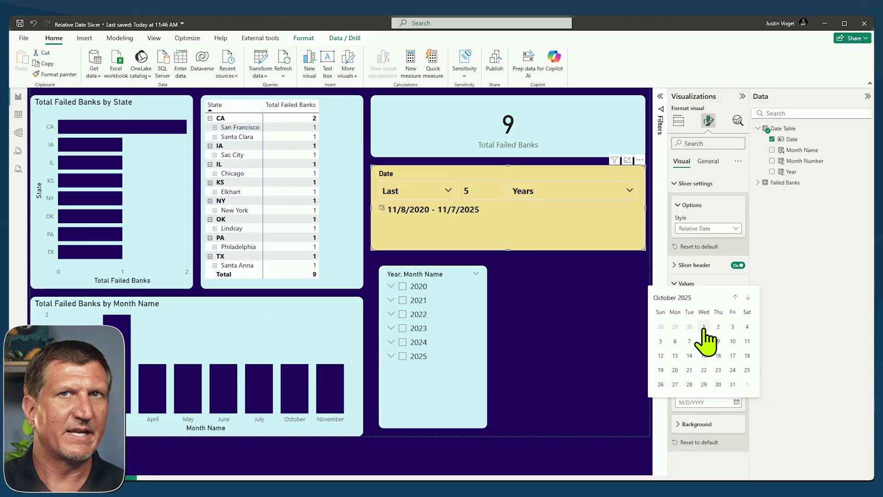
{"action": "left_click", "coordinate": [704, 328]}
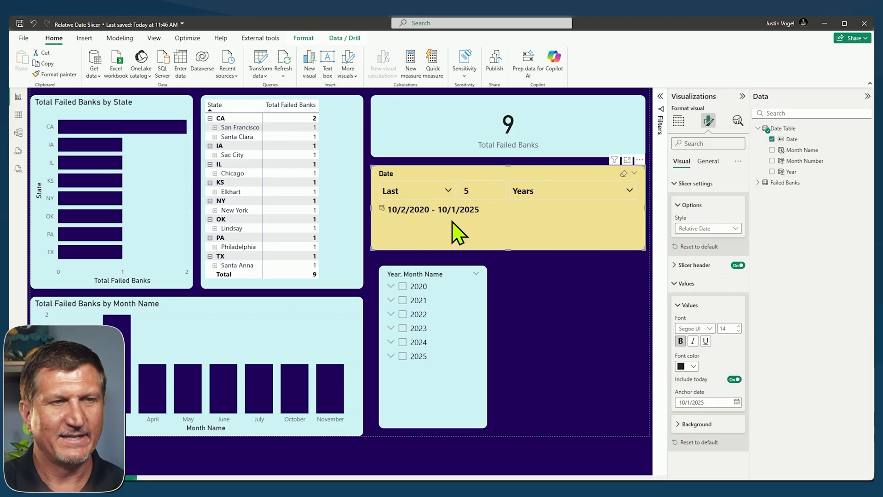
{"action": "left_click_drag", "start_coordinate": [718, 402], "coordinate": [645, 396]}
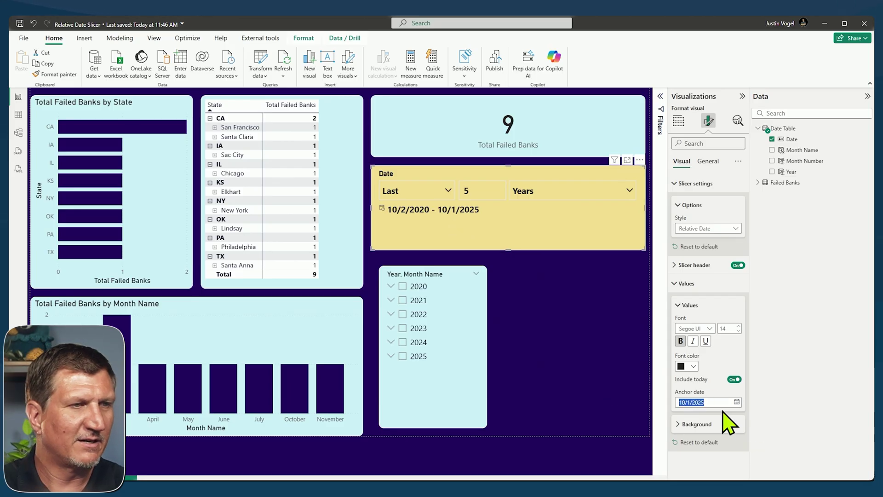
{"action": "key", "text": "BackSpace"}
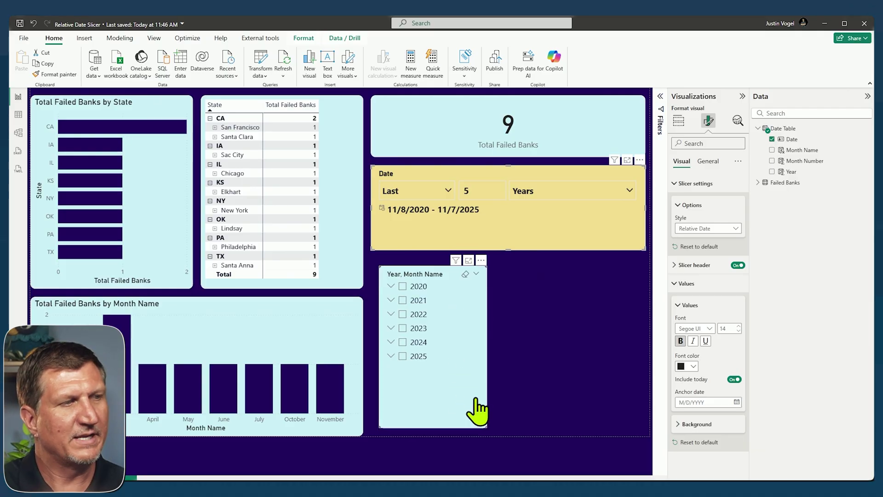
Delete the Year, Month Name slicer and add a bookmark named 'Last 5 Years'.
{"action": "left_click", "coordinate": [459, 405]}
{"action": "key", "text": "Delete"}
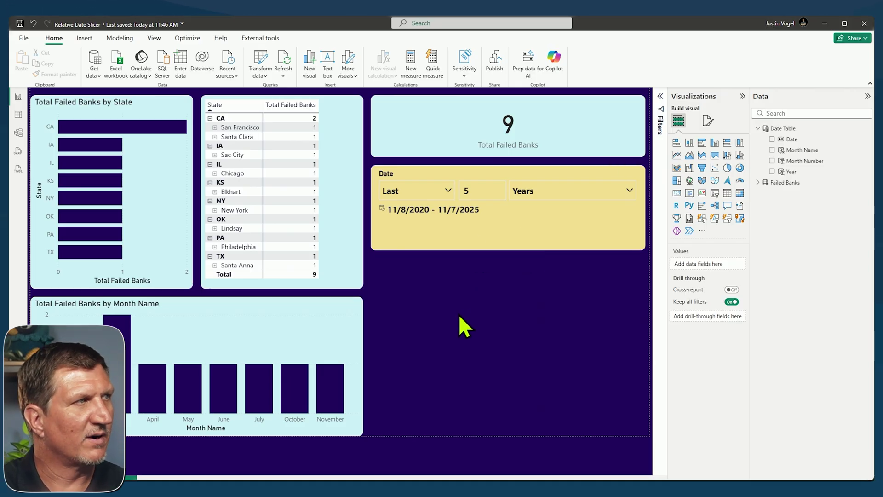
{"action": "left_click", "coordinate": [154, 39]}
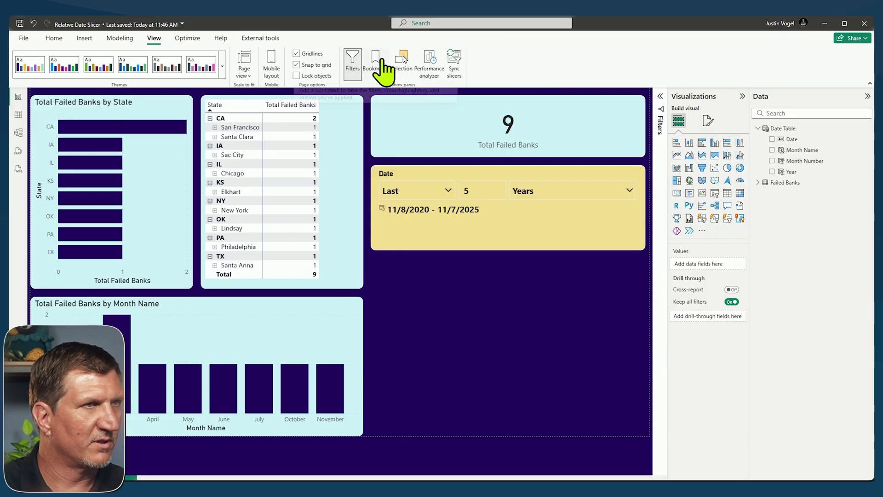
{"action": "left_click", "coordinate": [376, 63]}
{"action": "left_click", "coordinate": [599, 112]}
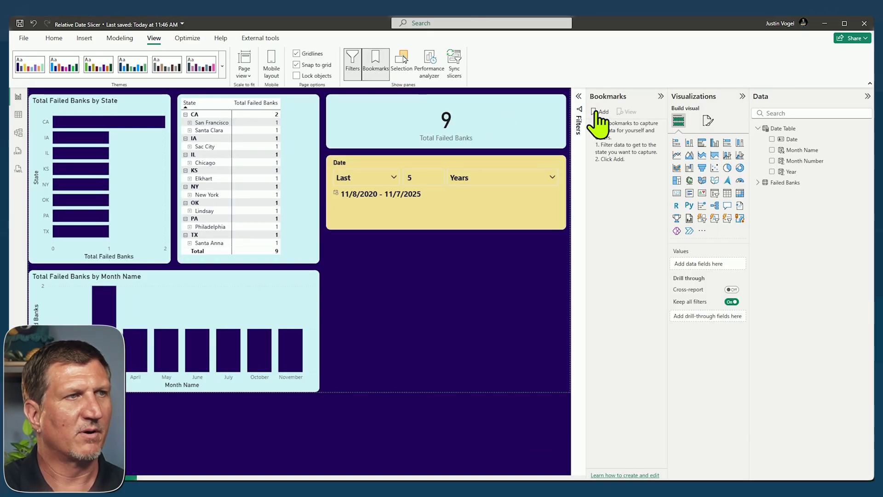
{"action": "double_click", "coordinate": [622, 125]}
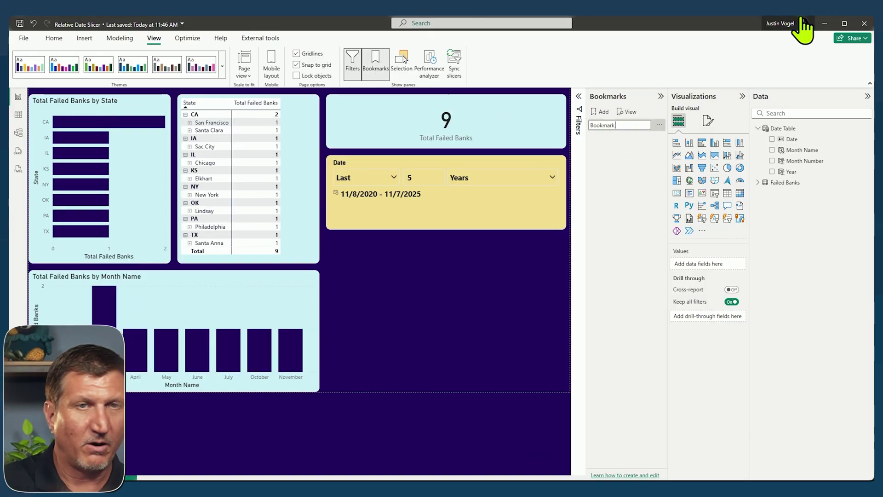
{"action": "type", "text": "Last 5 Years"}
{"action": "key", "text": "Return"}
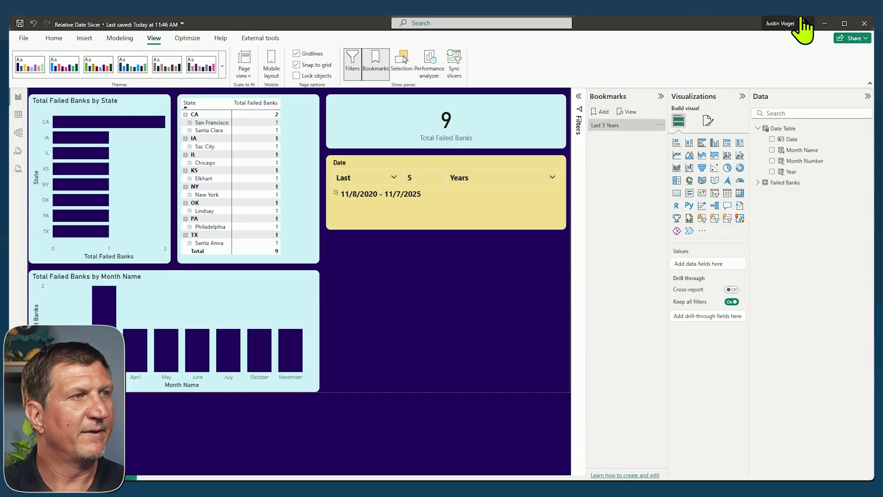
Change the slicer to 10 years and add a 'Last 10 Years' bookmark.
{"action": "left_click", "coordinate": [419, 183]}
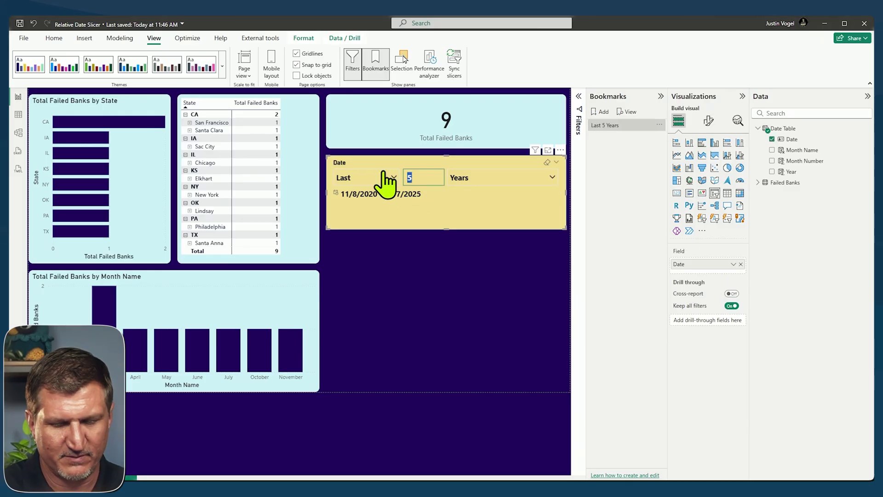
{"action": "key", "text": "Return"}
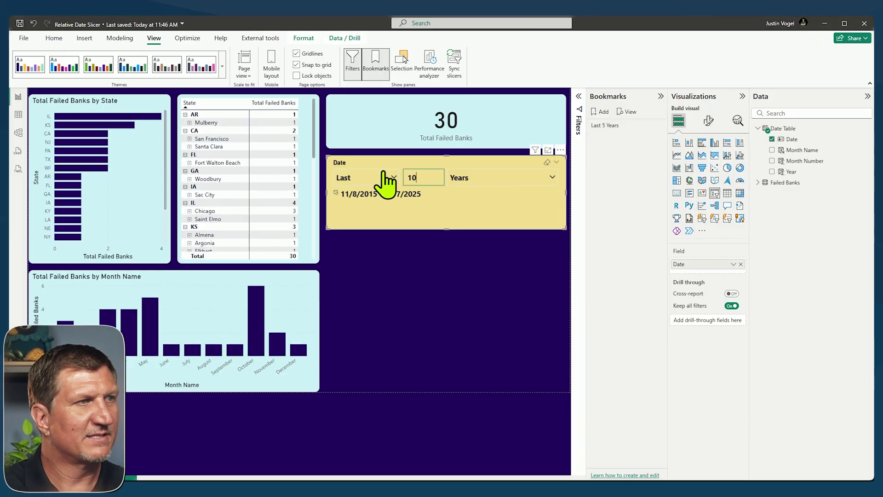
{"action": "left_click", "coordinate": [600, 112]}
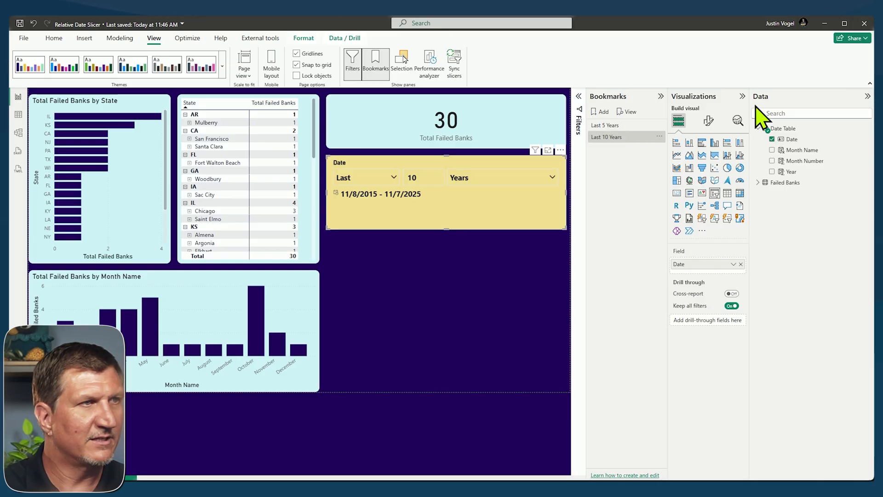
{"action": "key", "text": "Return"}
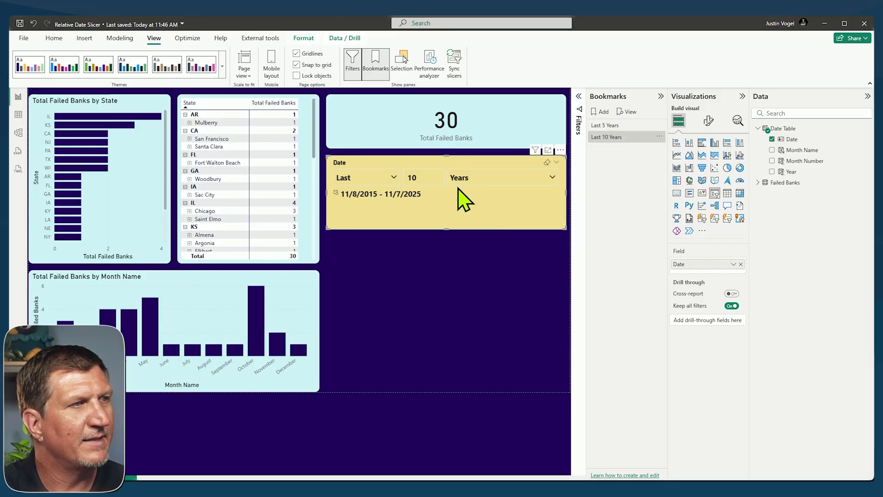
Change the slicer to 25 years and add a bookmark named 'Last 25 Years'.
{"action": "left_click", "coordinate": [429, 179]}
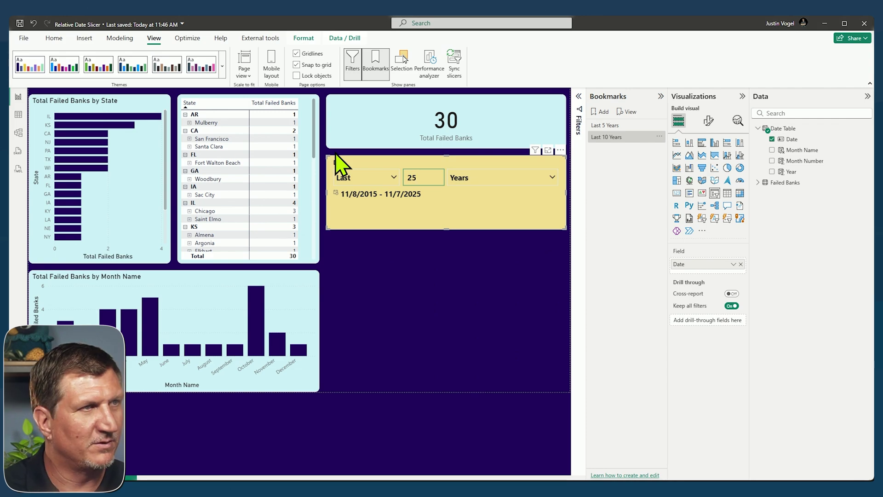
{"action": "key", "text": "Return"}
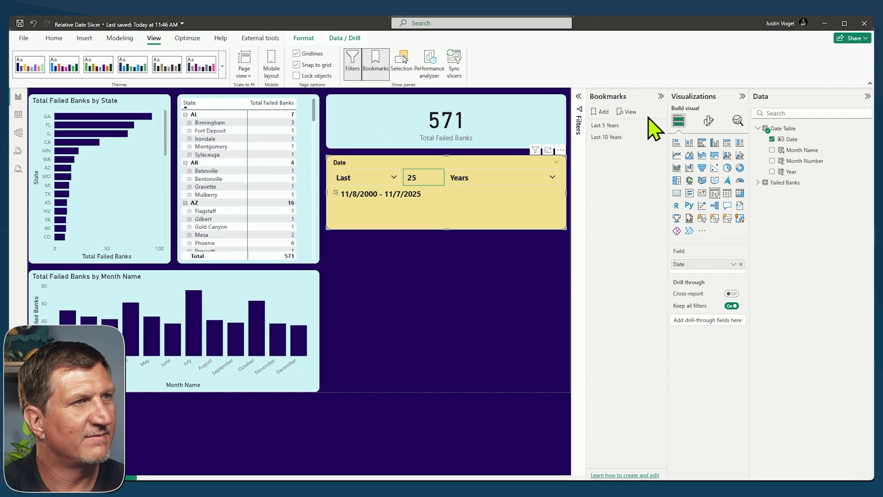
{"action": "left_click", "coordinate": [599, 111]}
{"action": "double_click", "coordinate": [646, 148]}
{"action": "type", "text": "Lasyt 25"}
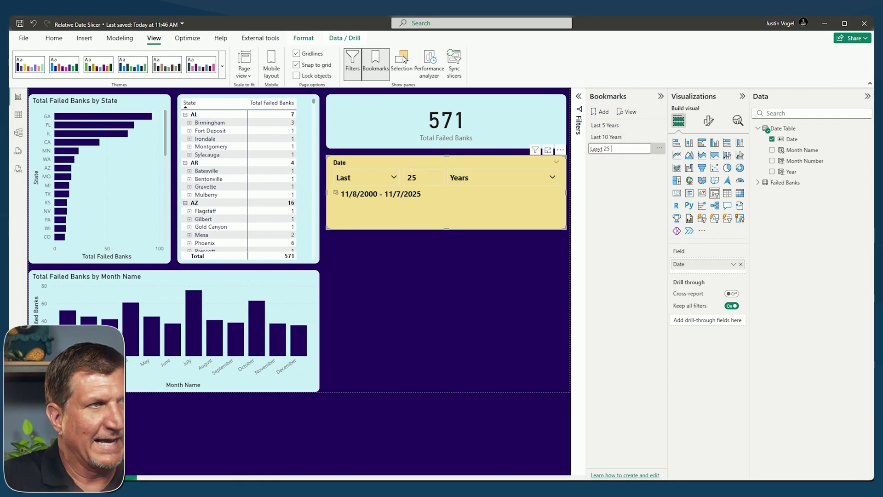
{"action": "type", "text": " Years"}
{"action": "key", "text": "Return"}
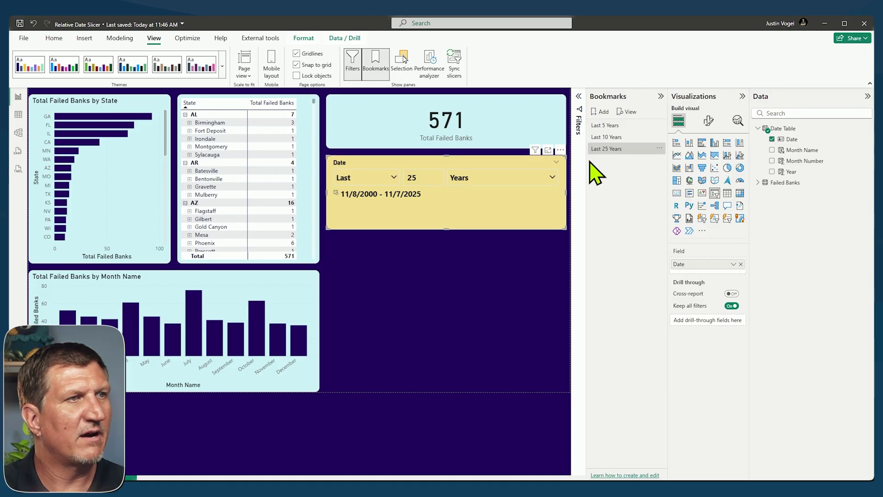
Apply the Last 5, 10 and 25 Years bookmarks in turn to check them.
{"action": "left_click", "coordinate": [609, 126]}
{"action": "left_click", "coordinate": [615, 137]}
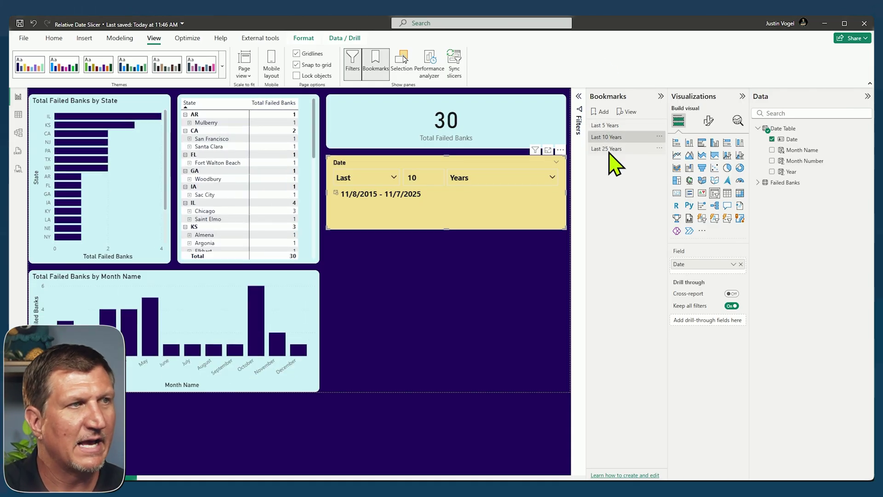
{"action": "left_click", "coordinate": [608, 150]}
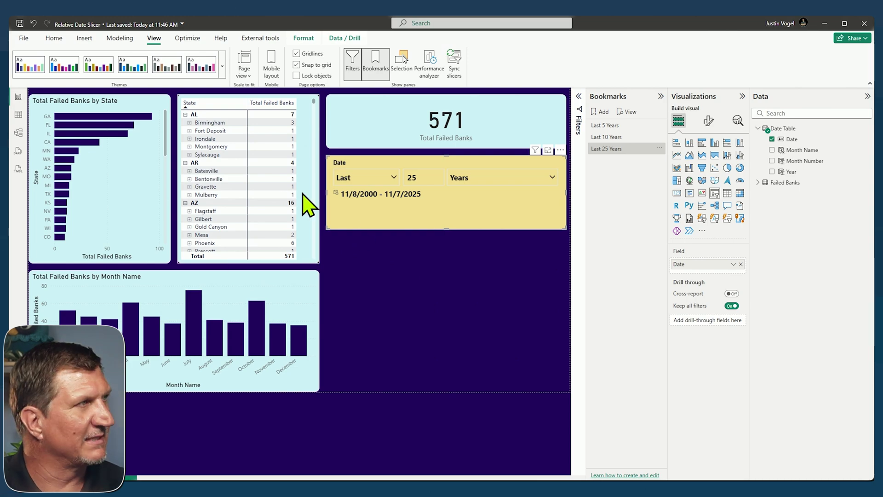
Insert a Bookmark navigator, move it below the Date slicer, and enlarge it into large buttons.
{"action": "left_click", "coordinate": [84, 38]}
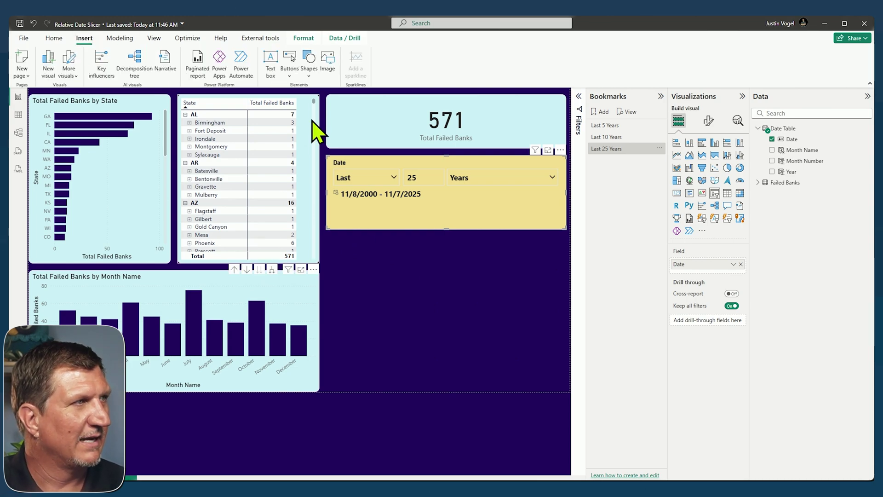
{"action": "left_click", "coordinate": [291, 77]}
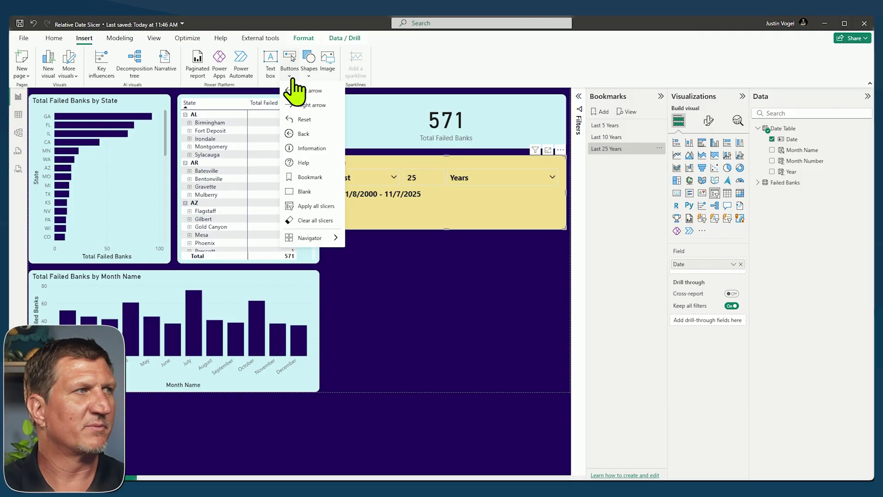
{"action": "mouse_move", "coordinate": [329, 244]}
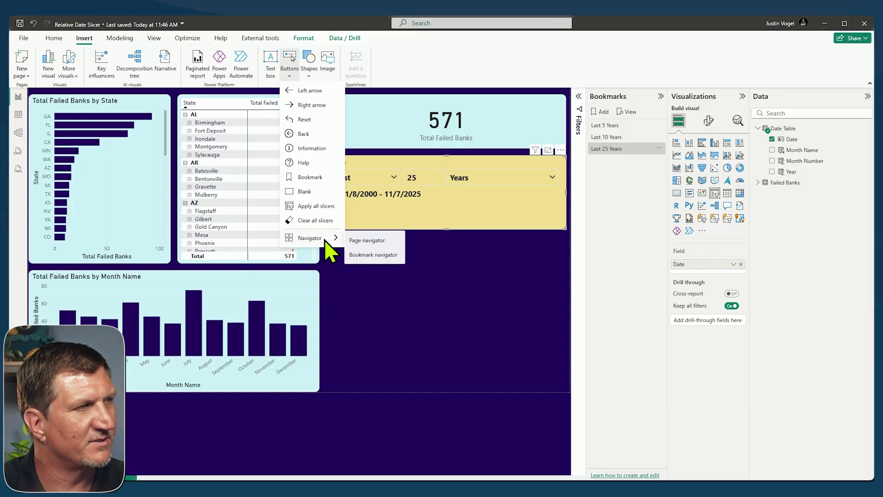
{"action": "left_click", "coordinate": [356, 256]}
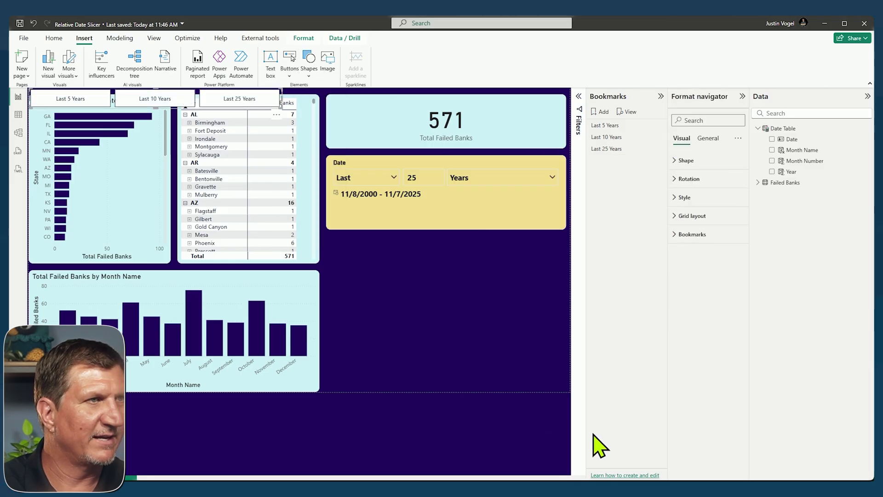
{"action": "left_click_drag", "start_coordinate": [197, 119], "coordinate": [477, 269]}
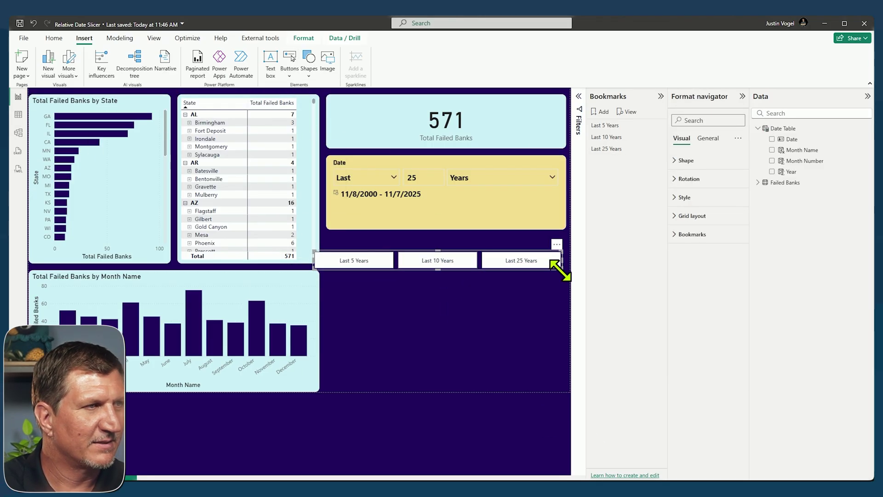
{"action": "left_click_drag", "start_coordinate": [561, 270], "coordinate": [554, 338]}
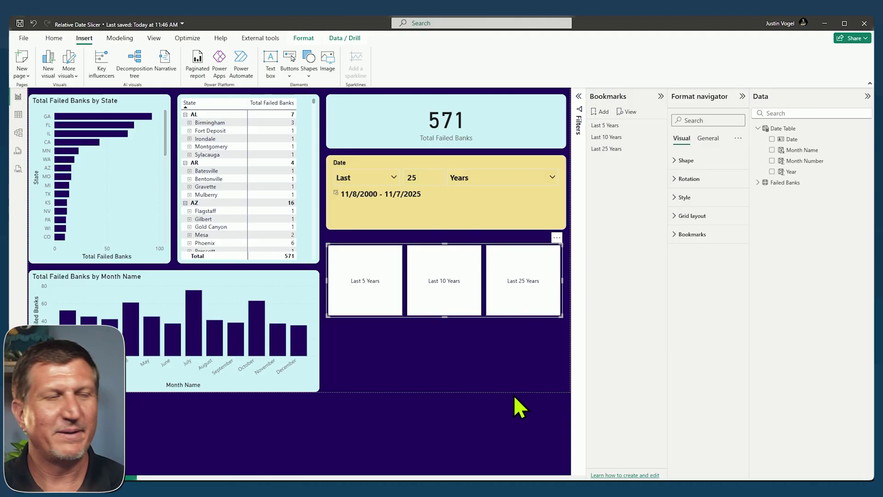
Test the Last 5, 10 and 25 Years navigator buttons.
{"action": "left_click", "coordinate": [373, 289]}
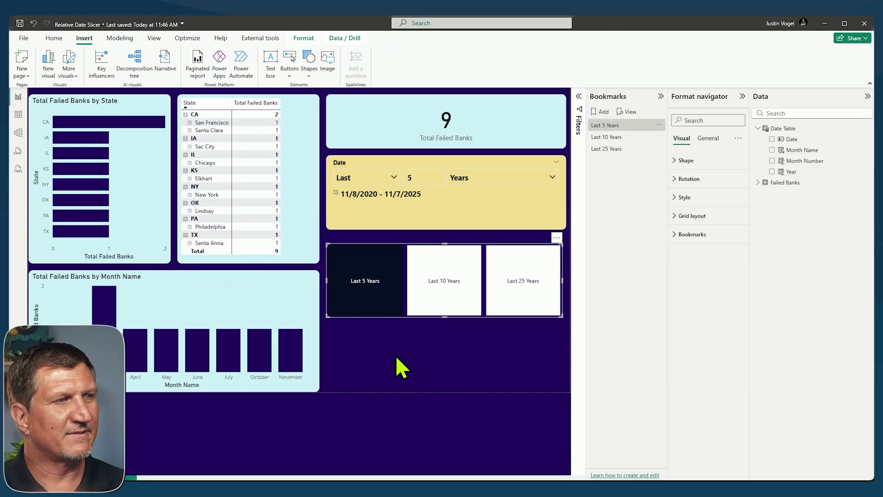
{"action": "left_click", "coordinate": [451, 296]}
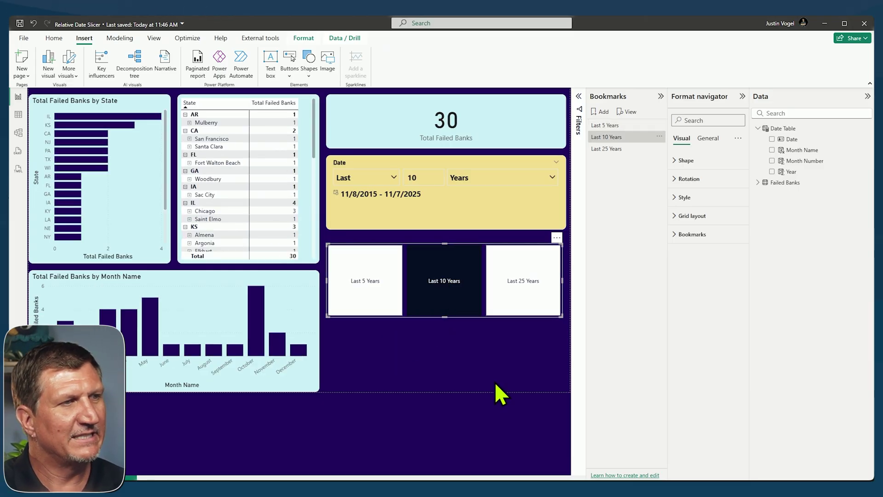
{"action": "left_click", "coordinate": [530, 298]}
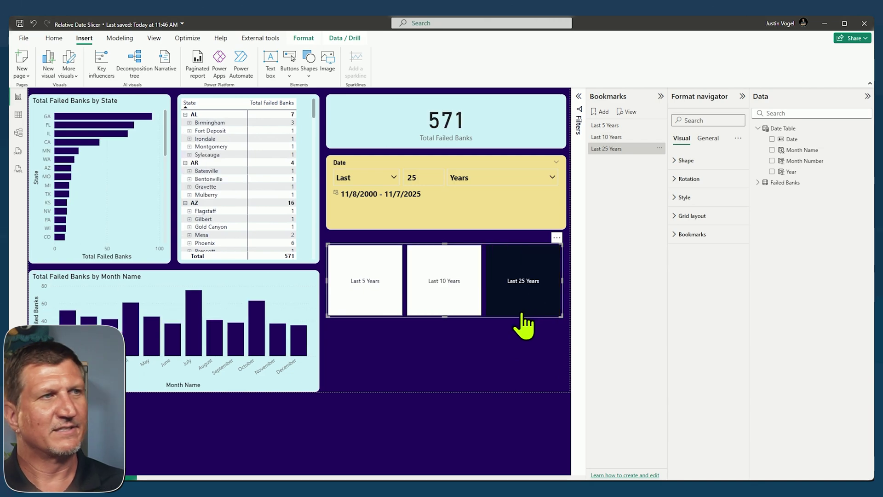
Hide the Date slicer from the page using the Selection pane.
{"action": "left_click", "coordinate": [373, 205]}
{"action": "left_click", "coordinate": [154, 37]}
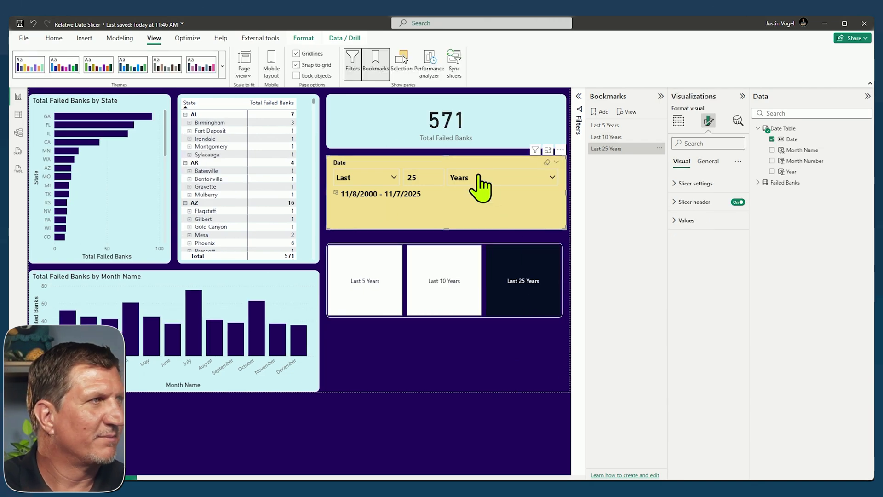
{"action": "left_click", "coordinate": [402, 65]}
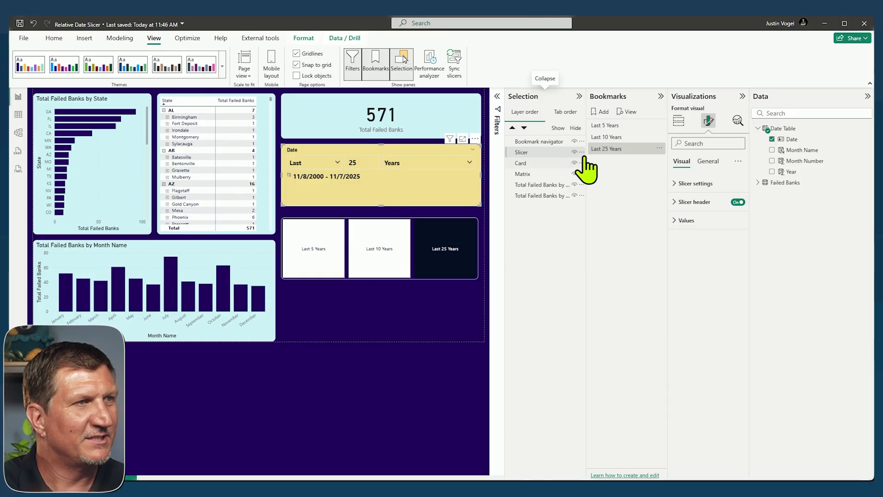
{"action": "left_click", "coordinate": [574, 153]}
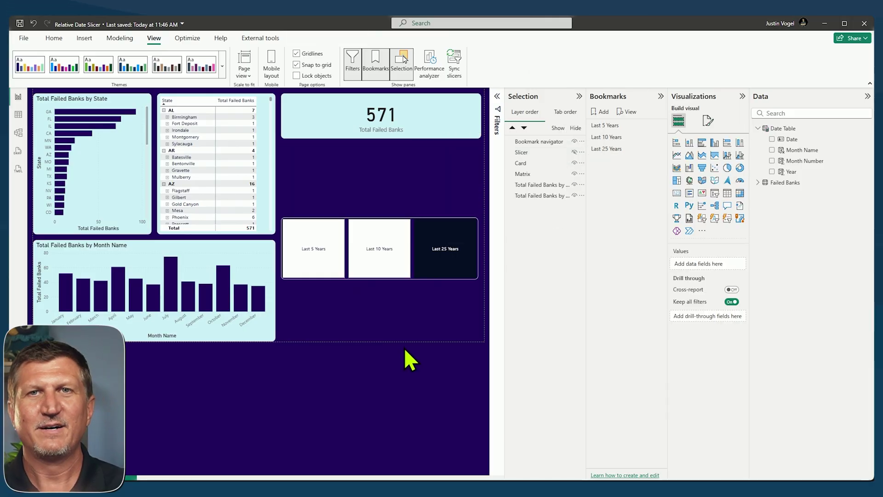